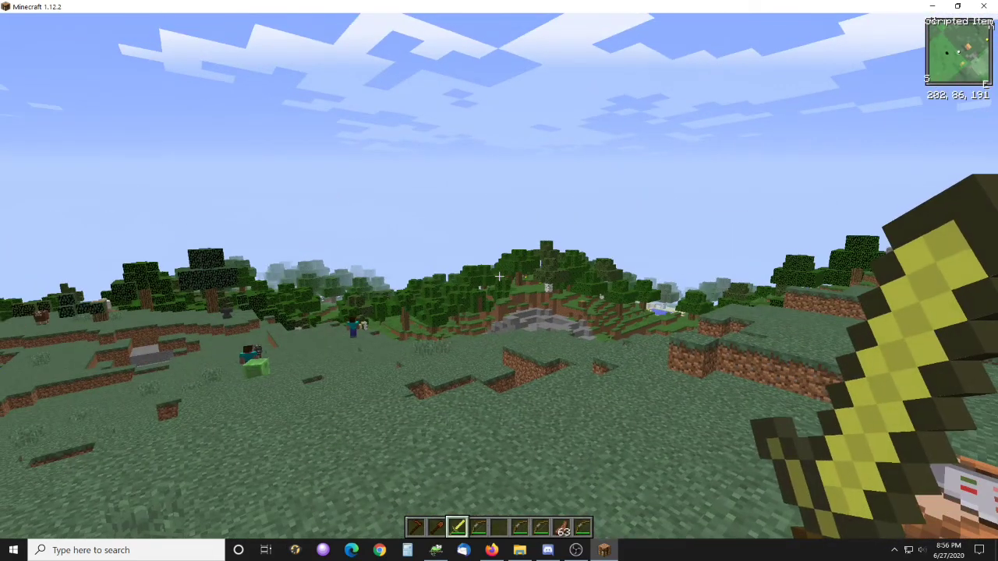
Step: Fire four homing shulker bullets; the last hits an NPC, leaving its health at 4
{"action": "scroll", "coordinate": [499, 280], "scroll_direction": "down", "scroll_amount": 1}
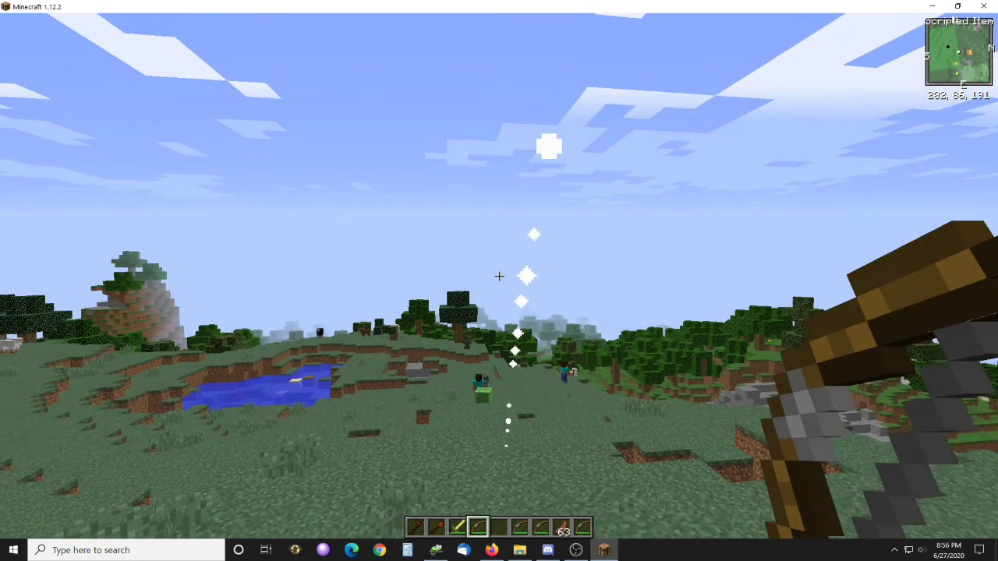
{"action": "right_click", "coordinate": [499, 281]}
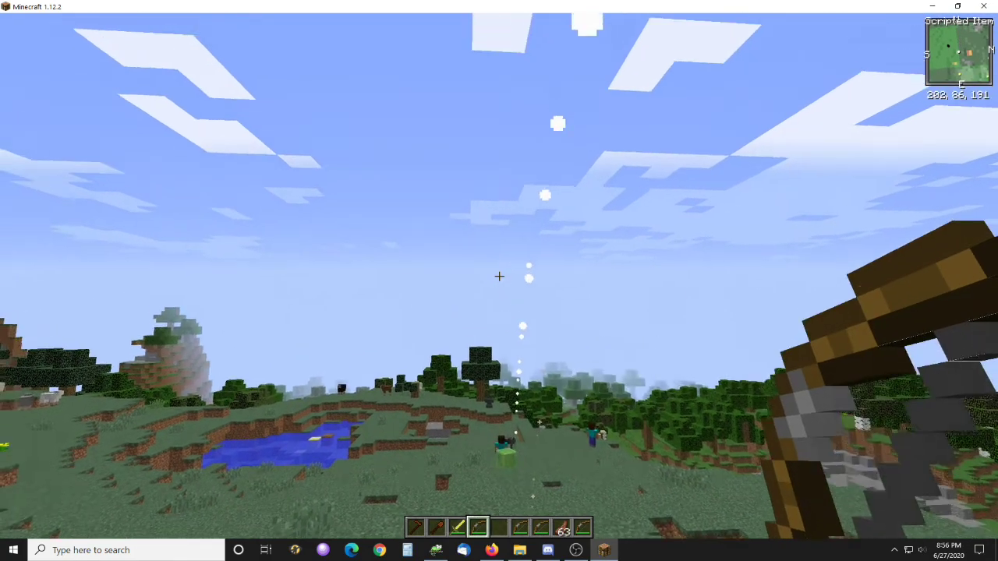
{"action": "right_click", "coordinate": [500, 277]}
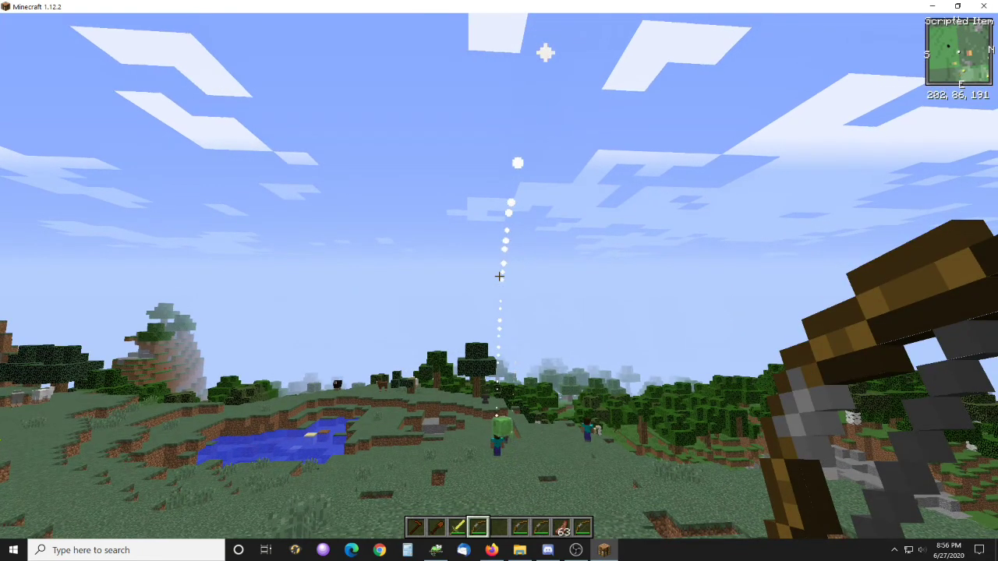
{"action": "right_click", "coordinate": [499, 277]}
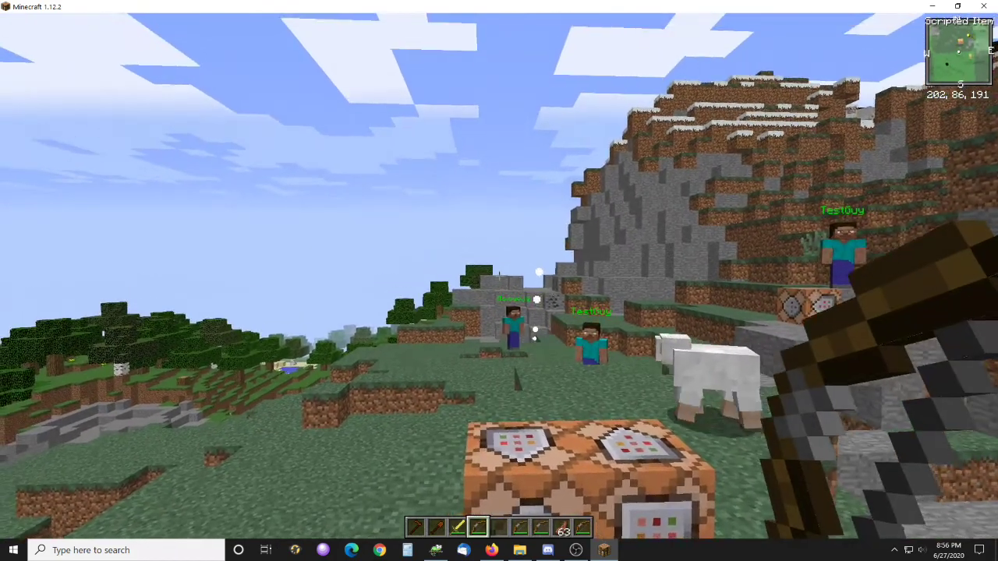
{"action": "right_click", "coordinate": [499, 277]}
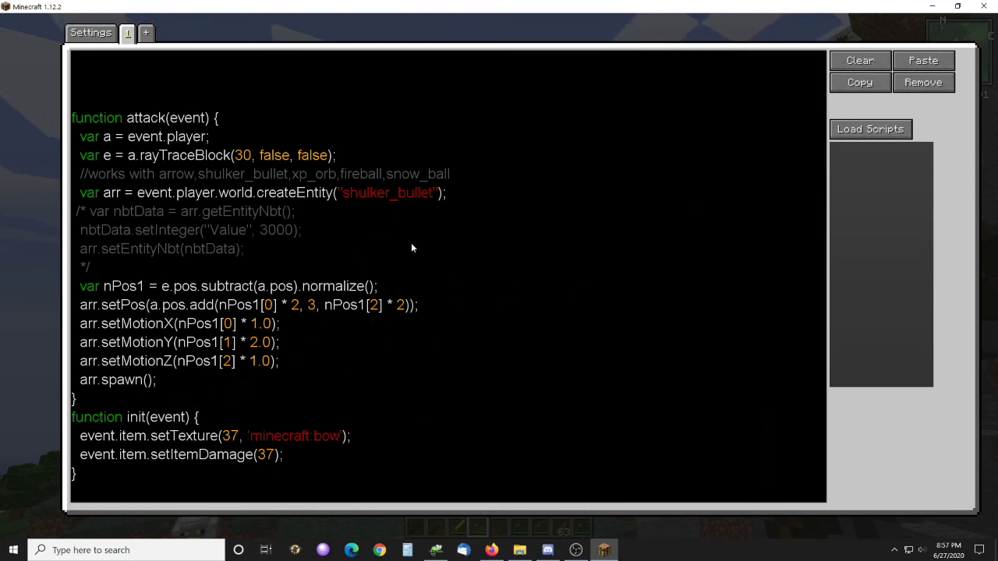
Step: Close the script editor showing the shulker_bullet spawn code and return to the world
{"action": "key", "text": "Escape"}
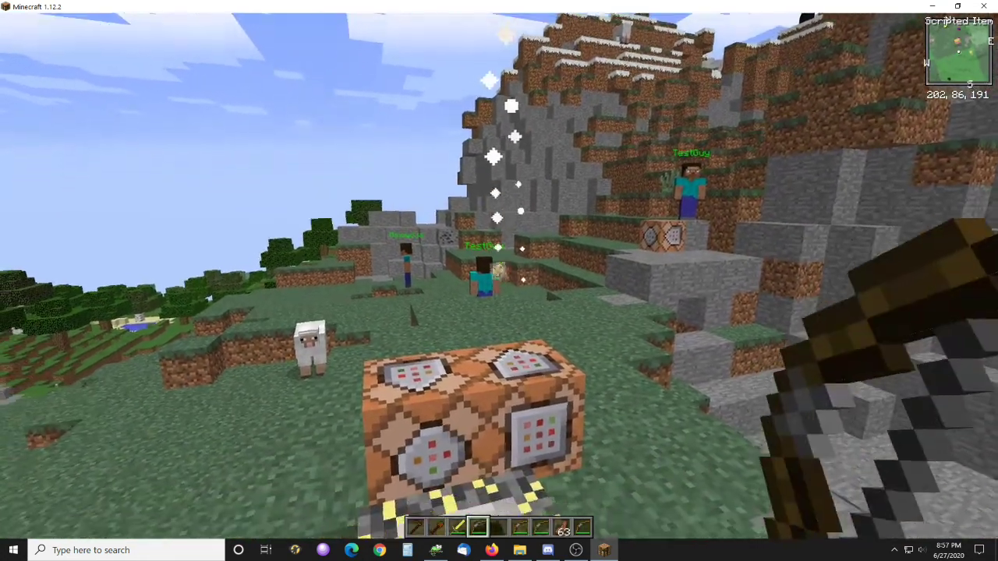
Step: Shoot a bullet at TestGuy, then switch to the golden sword, summon an object and strike the NPC
{"action": "right_click", "coordinate": [499, 276]}
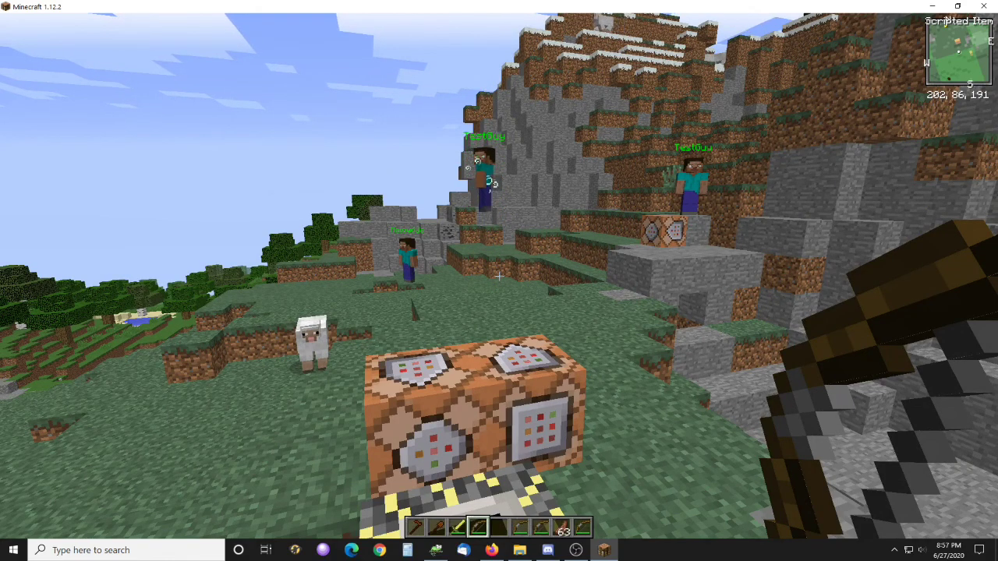
{"action": "scroll", "coordinate": [499, 276], "scroll_direction": "up", "scroll_amount": 1}
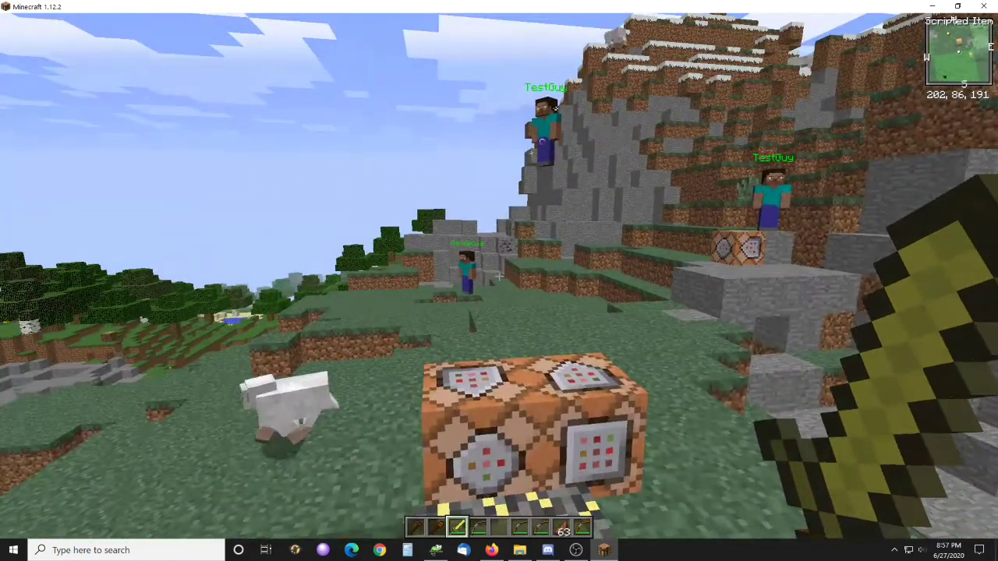
{"action": "key", "text": "space"}
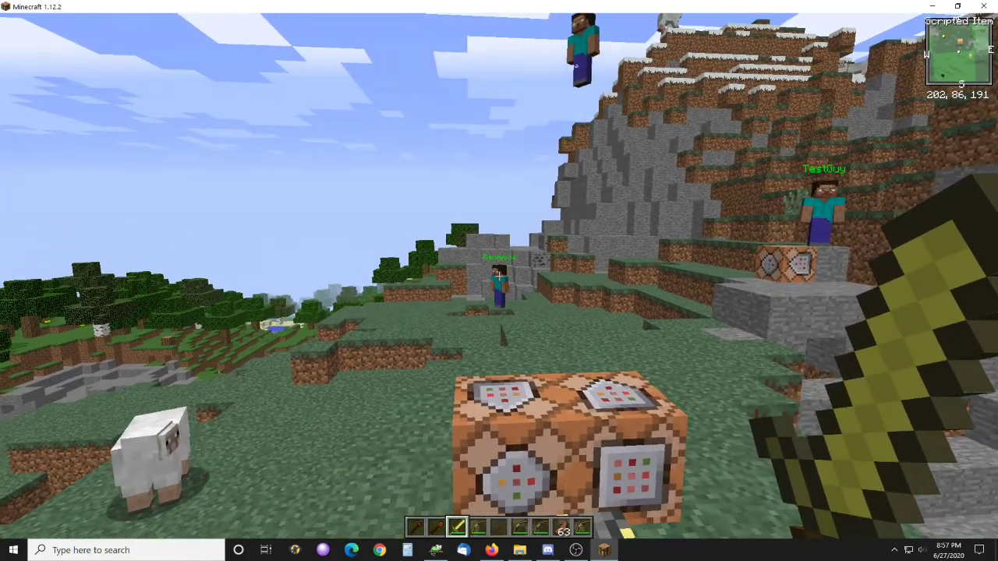
{"action": "right_click", "coordinate": [499, 275]}
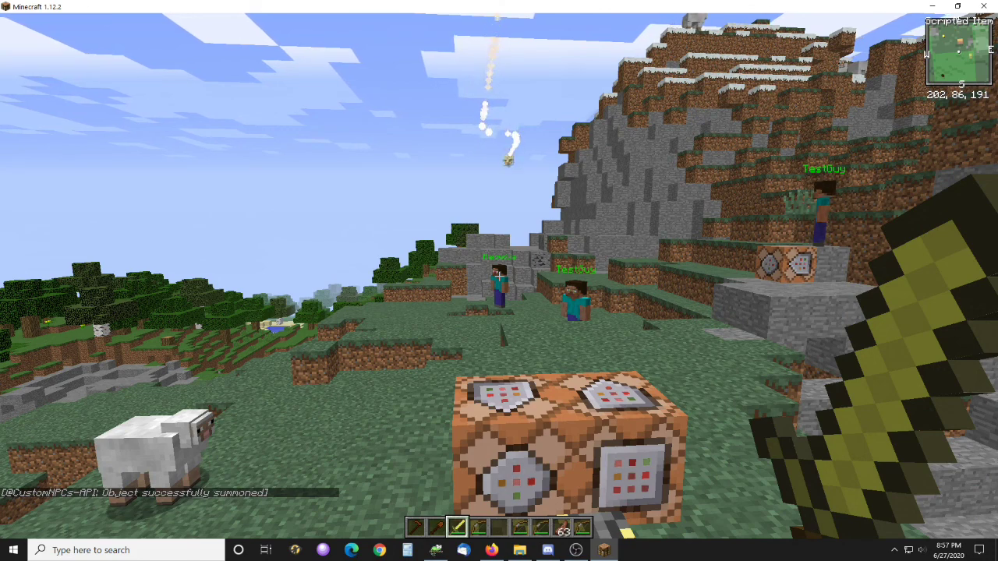
{"action": "left_click", "coordinate": [499, 275]}
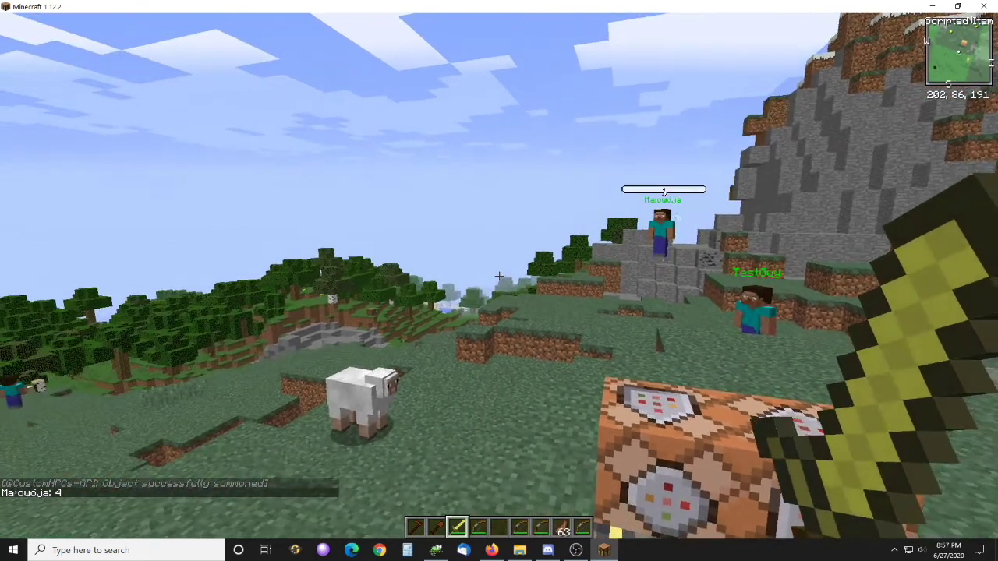
Step: Keep attacking and summoning golden-sword objects near the NPCs, getting 'No Target' messages and health 6
{"action": "left_click", "coordinate": [499, 276]}
{"action": "left_click", "coordinate": [499, 275]}
{"action": "left_click", "coordinate": [499, 275]}
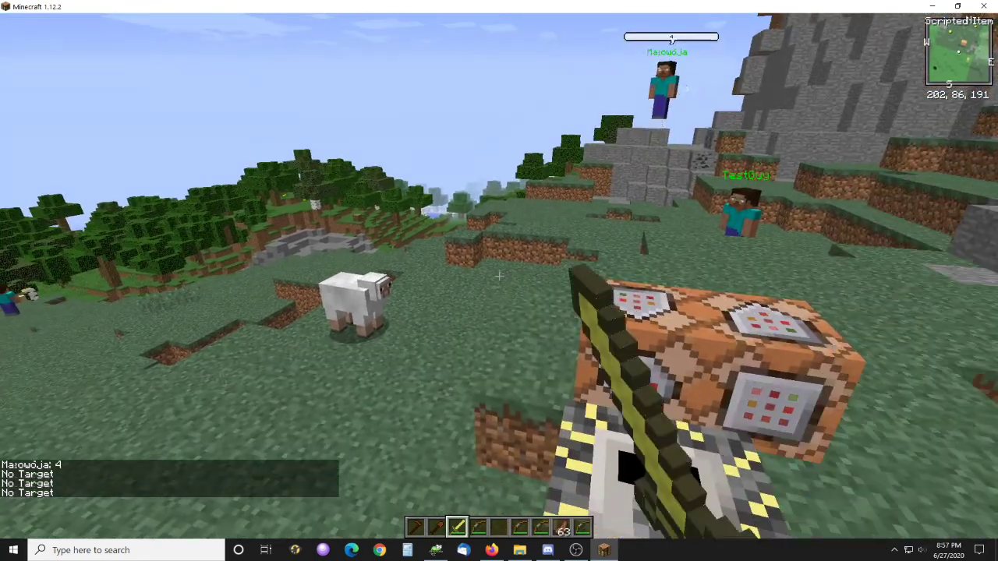
{"action": "left_click", "coordinate": [500, 275]}
{"action": "left_click", "coordinate": [500, 275]}
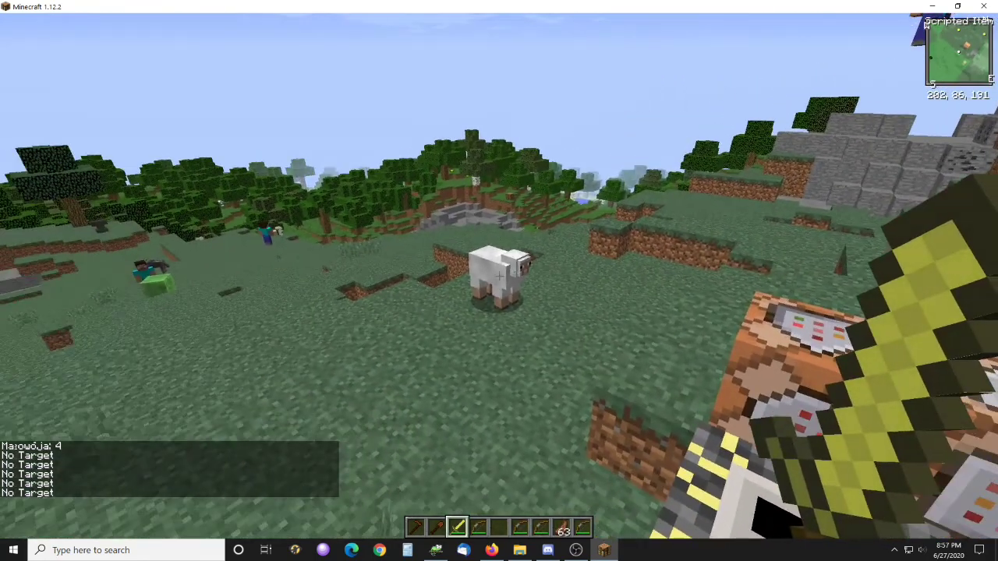
{"action": "right_click", "coordinate": [499, 276]}
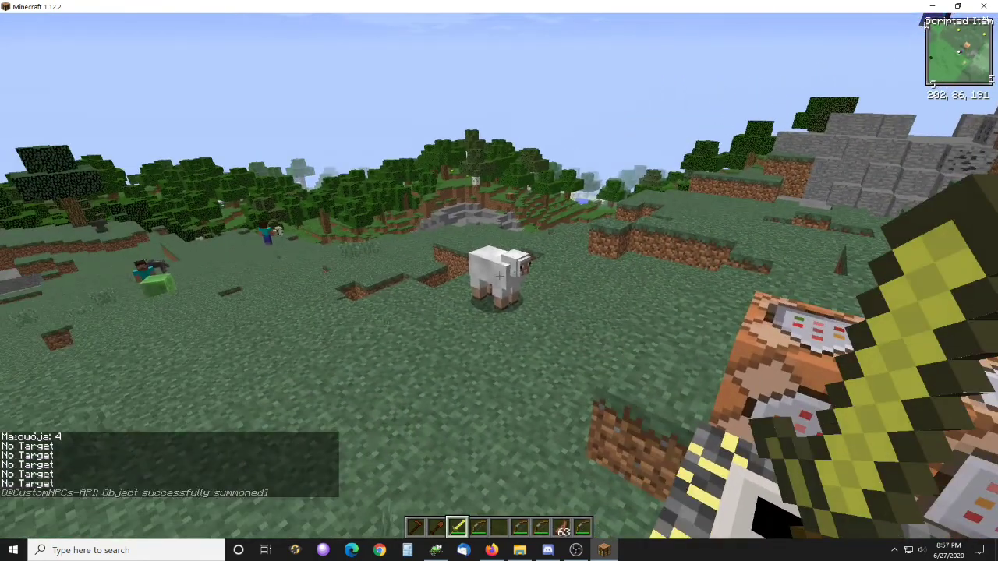
{"action": "key", "text": "F5"}
{"action": "key", "text": "F5"}
{"action": "key", "text": "F5"}
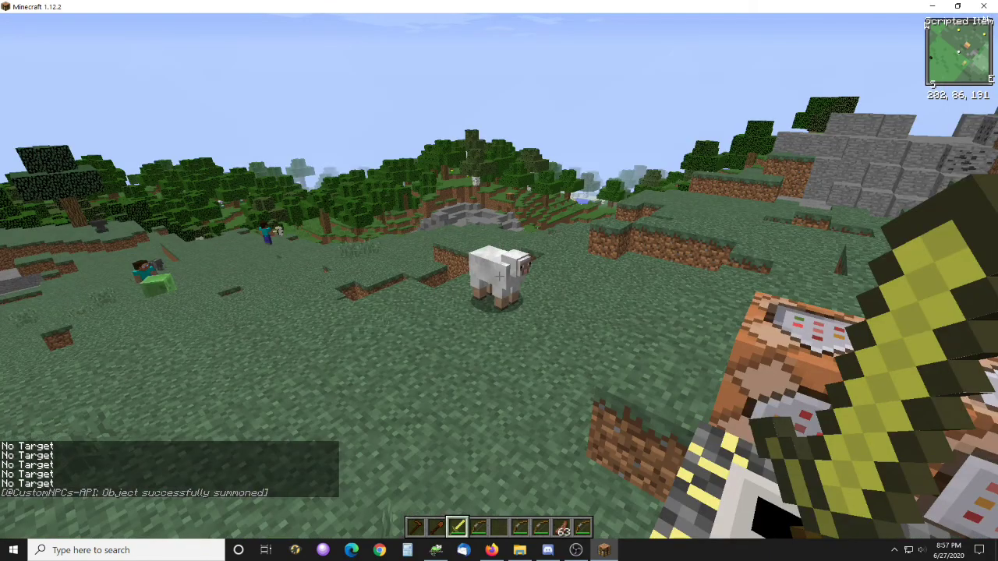
{"action": "right_click", "coordinate": [499, 275]}
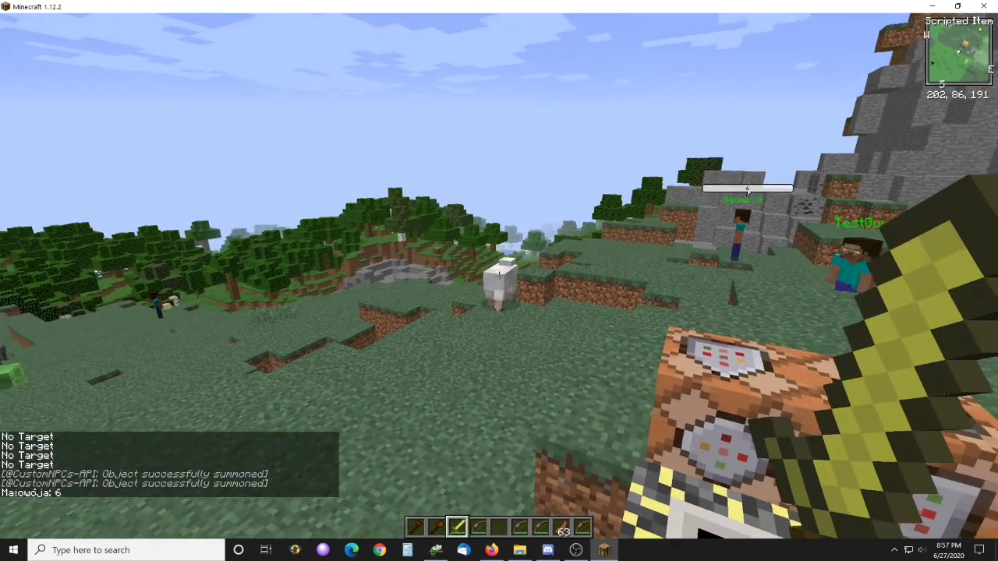
{"action": "right_click", "coordinate": [499, 275]}
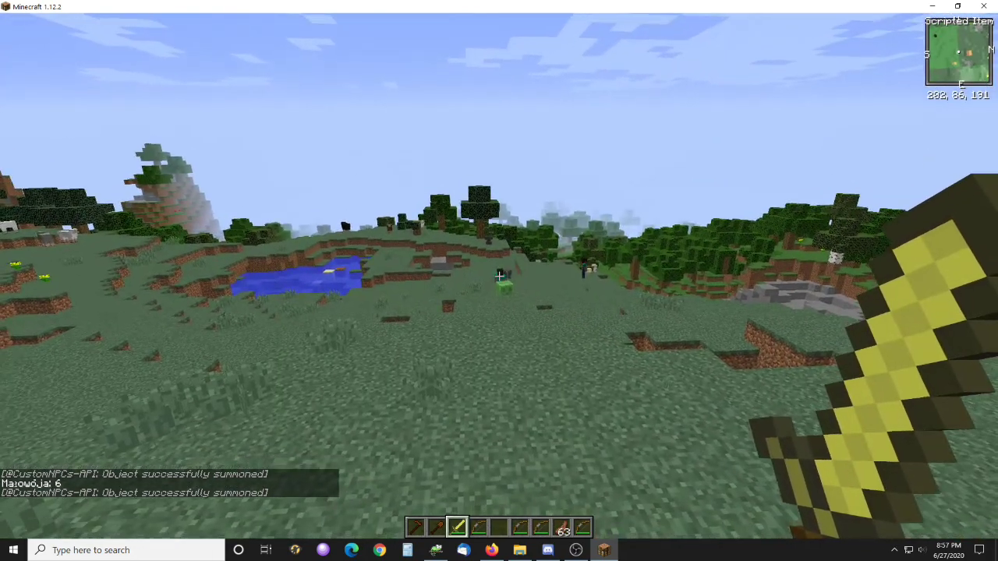
Step: Roam the field and ridge summoning golden-sword projectiles until a shulker bullet levitates a TestGuy NPC
{"action": "right_click", "coordinate": [499, 276]}
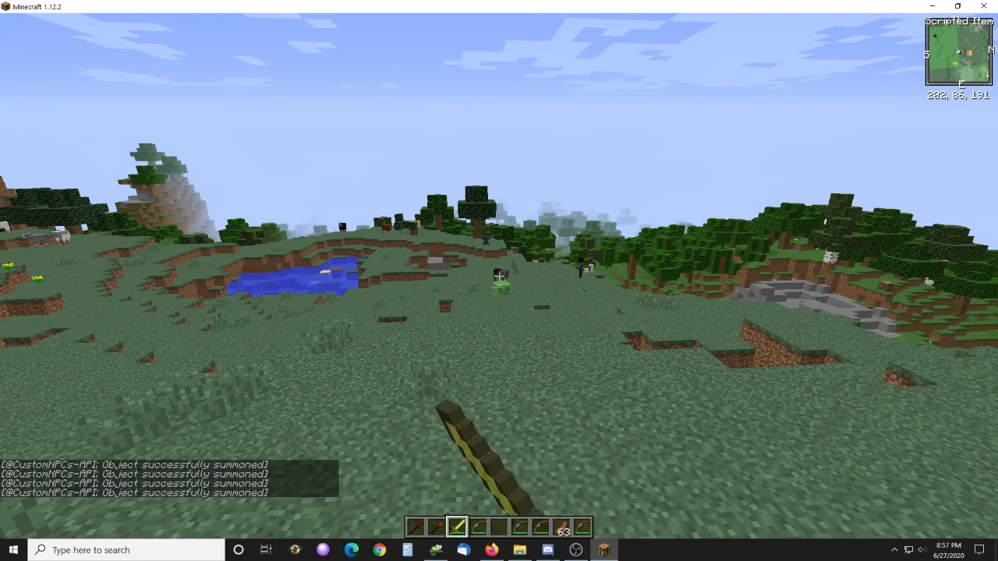
{"action": "key", "text": "w"}
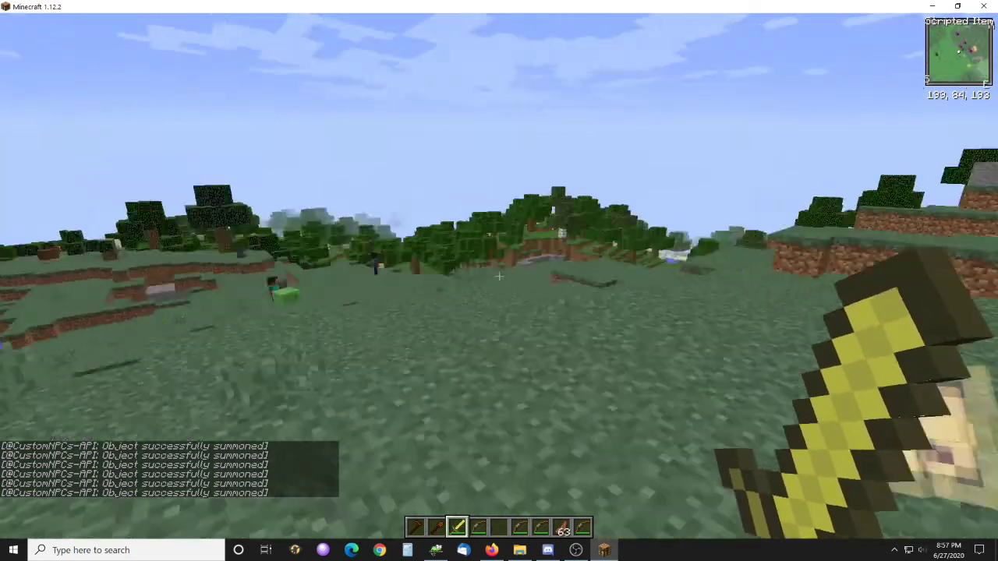
{"action": "right_click", "coordinate": [499, 275]}
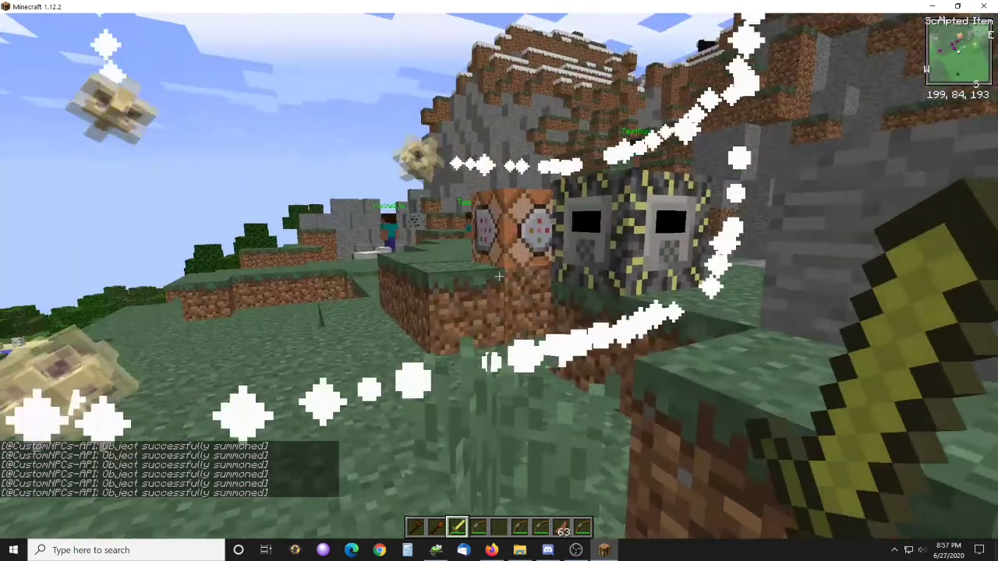
{"action": "key", "text": "w"}
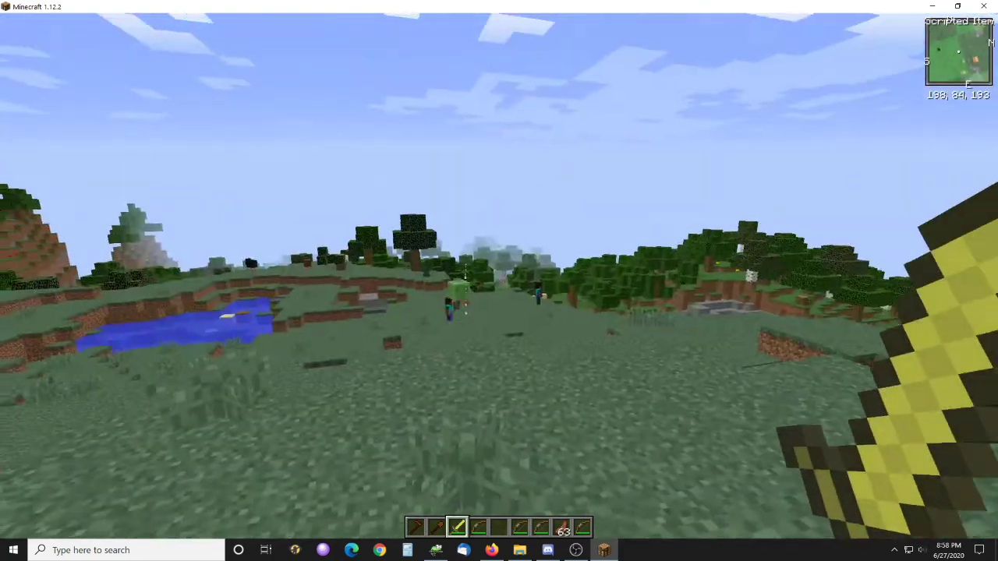
{"action": "key", "text": "w"}
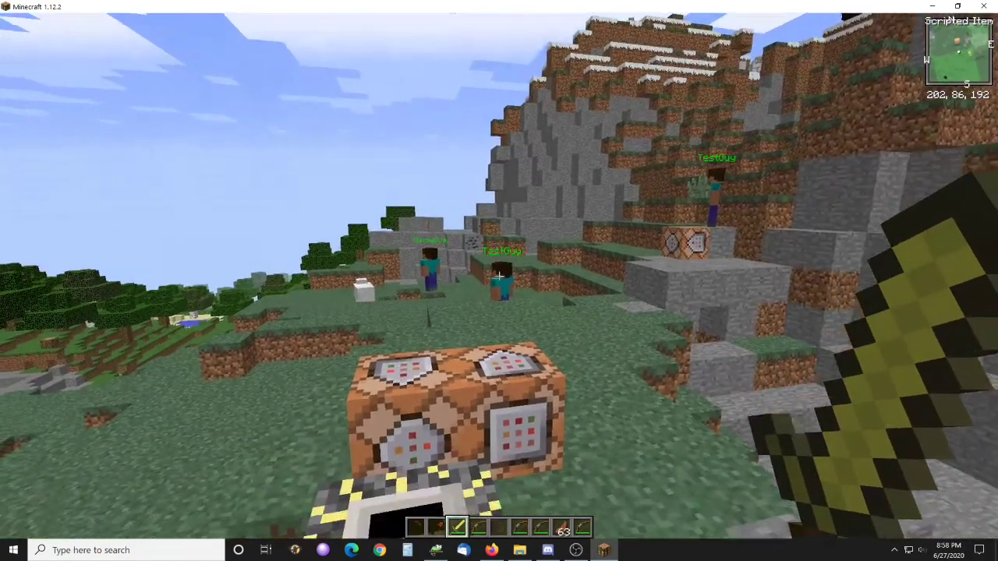
{"action": "right_click", "coordinate": [499, 277]}
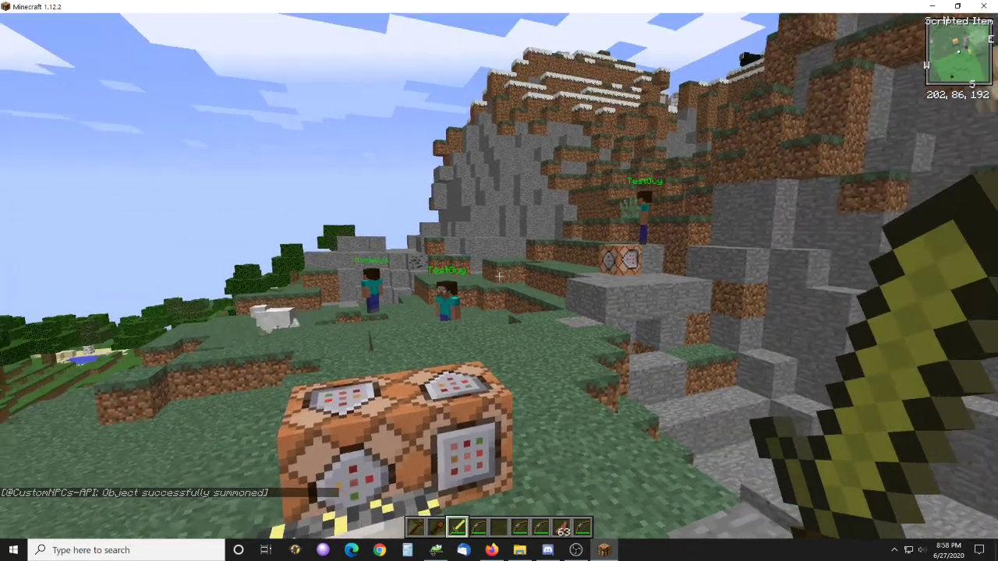
{"action": "right_click", "coordinate": [499, 277]}
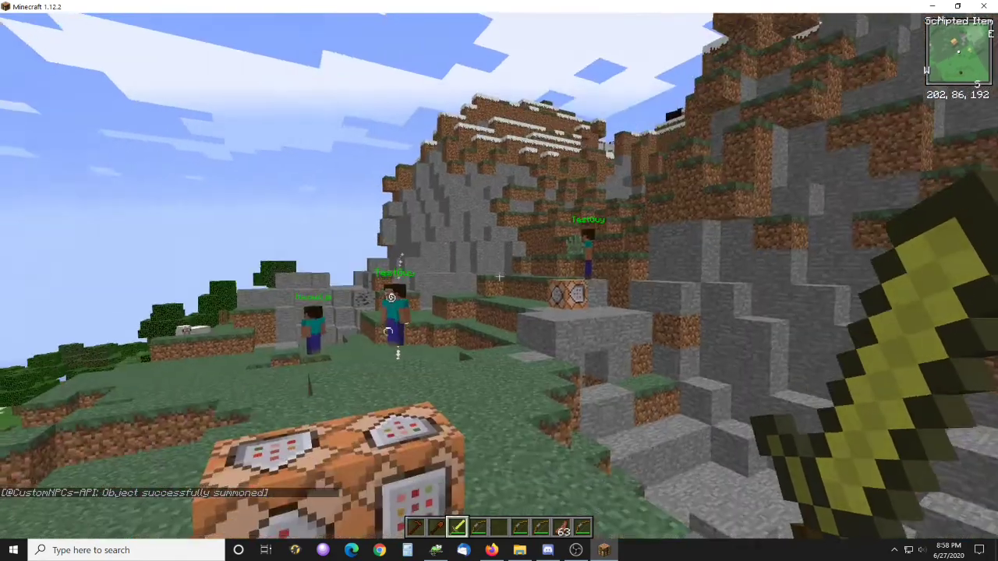
{"action": "key", "text": "w"}
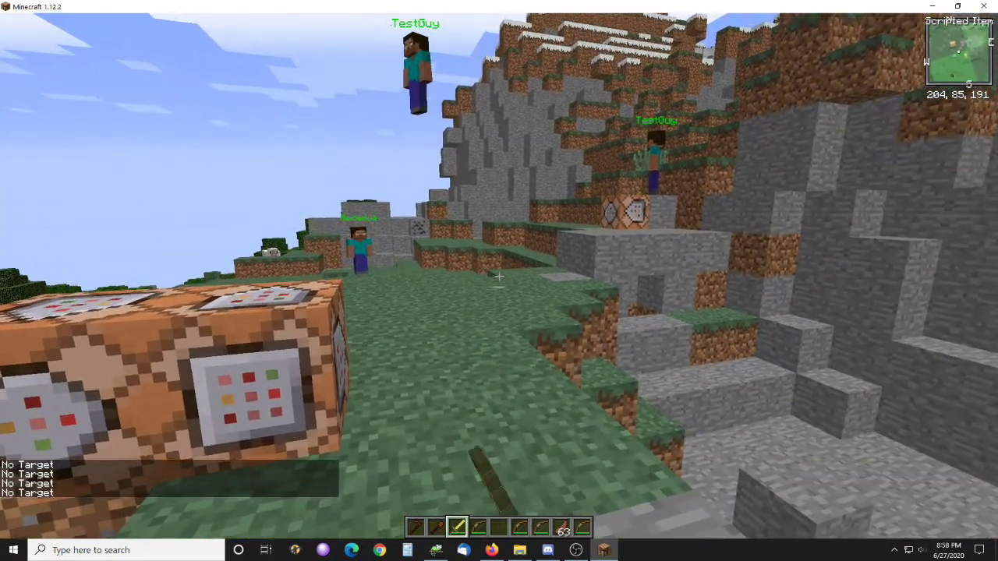
{"action": "right_click", "coordinate": [500, 276]}
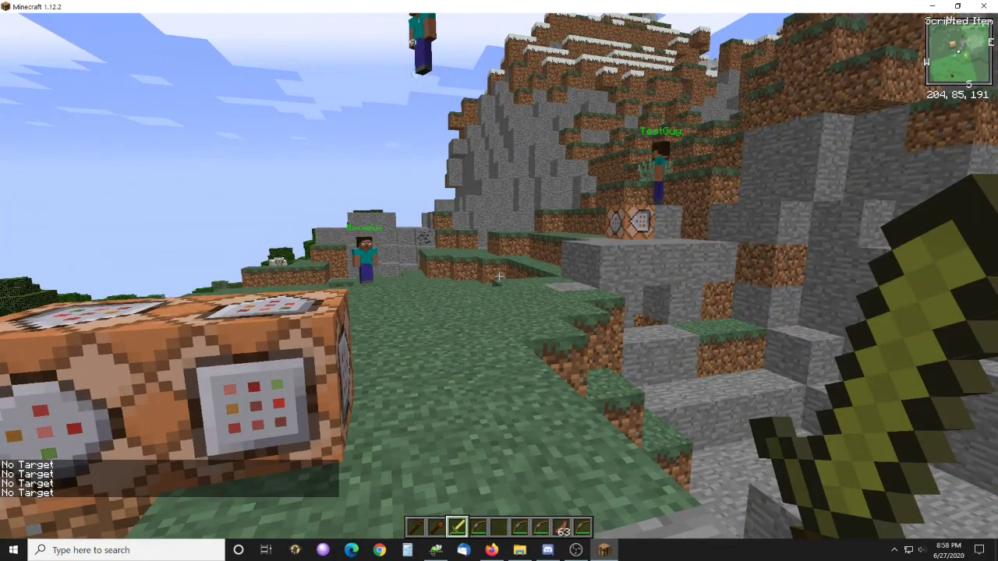
{"action": "scroll", "coordinate": [499, 275], "scroll_direction": "down", "scroll_amount": 1}
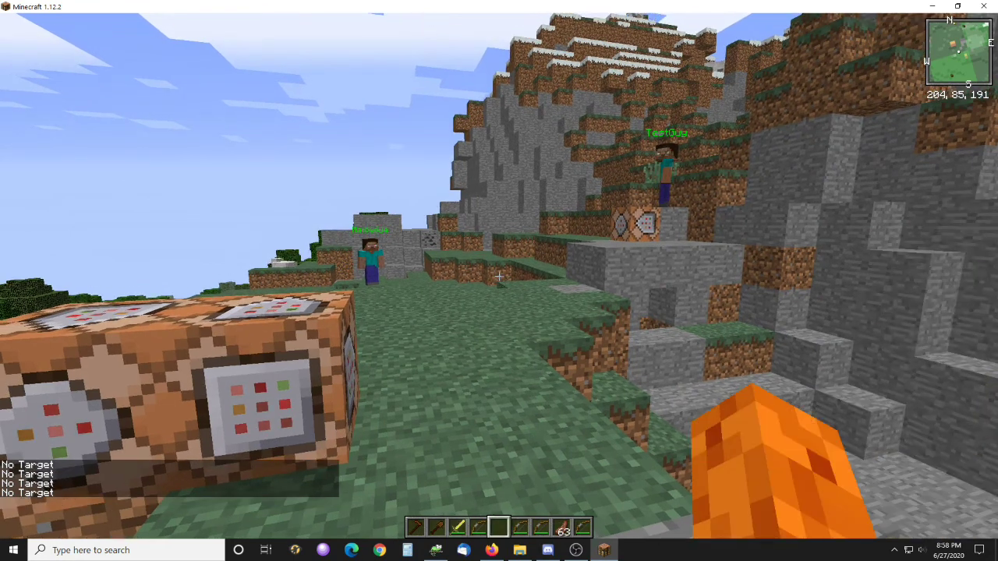
Step: Switch to the bow-textured pickaxe and throw a snowball that drops the farther NPC's health to 0
{"action": "scroll", "coordinate": [499, 275], "scroll_direction": "down", "scroll_amount": 1}
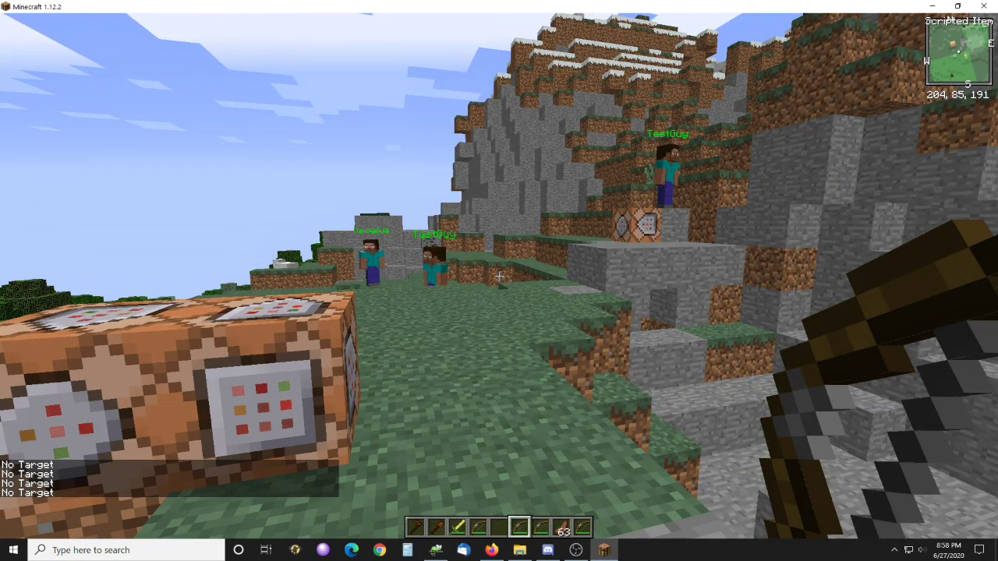
{"action": "key", "text": "w"}
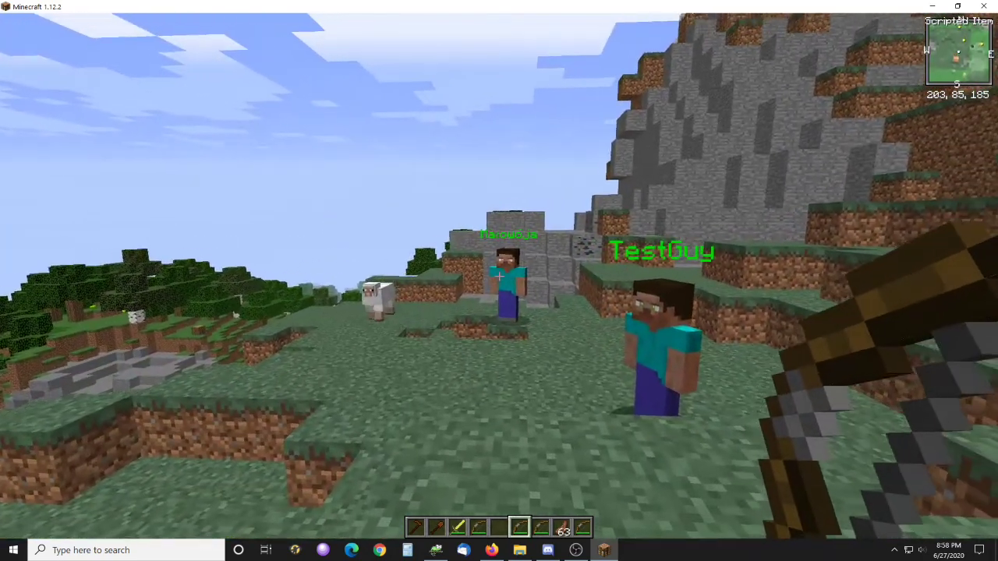
{"action": "right_click", "coordinate": [499, 281]}
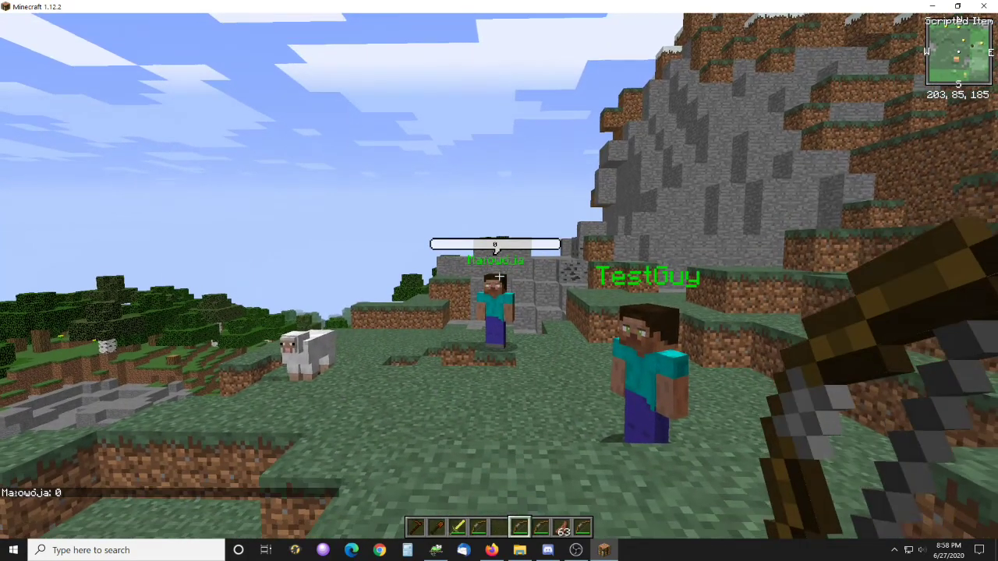
Step: Fire three projectiles at the nearby NPC, then switch items and strike it three times
{"action": "right_click", "coordinate": [499, 277]}
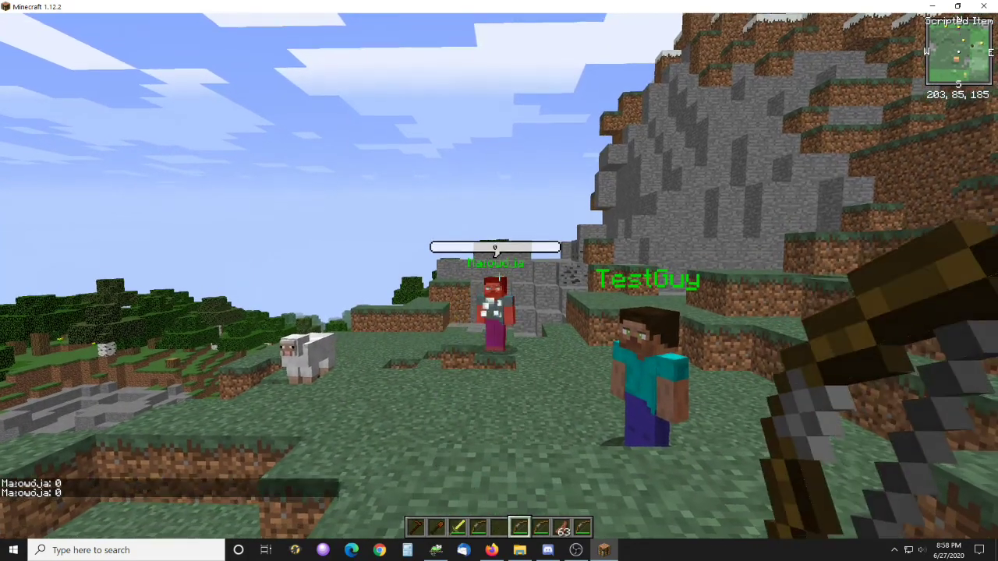
{"action": "right_click", "coordinate": [499, 279]}
{"action": "right_click", "coordinate": [499, 281]}
{"action": "scroll", "coordinate": [499, 281], "scroll_direction": "down", "scroll_amount": 1}
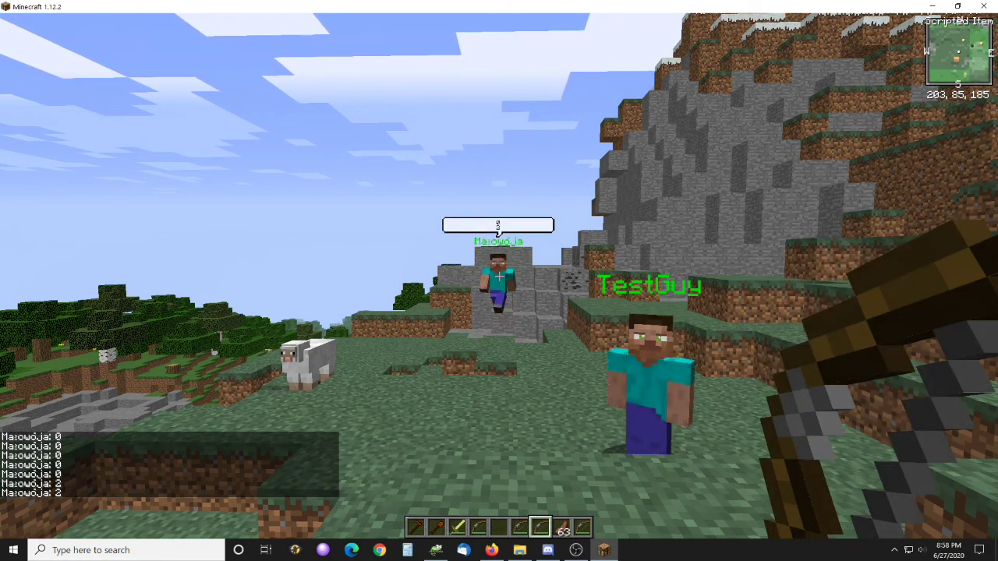
{"action": "left_click", "coordinate": [499, 280]}
{"action": "left_click", "coordinate": [499, 281]}
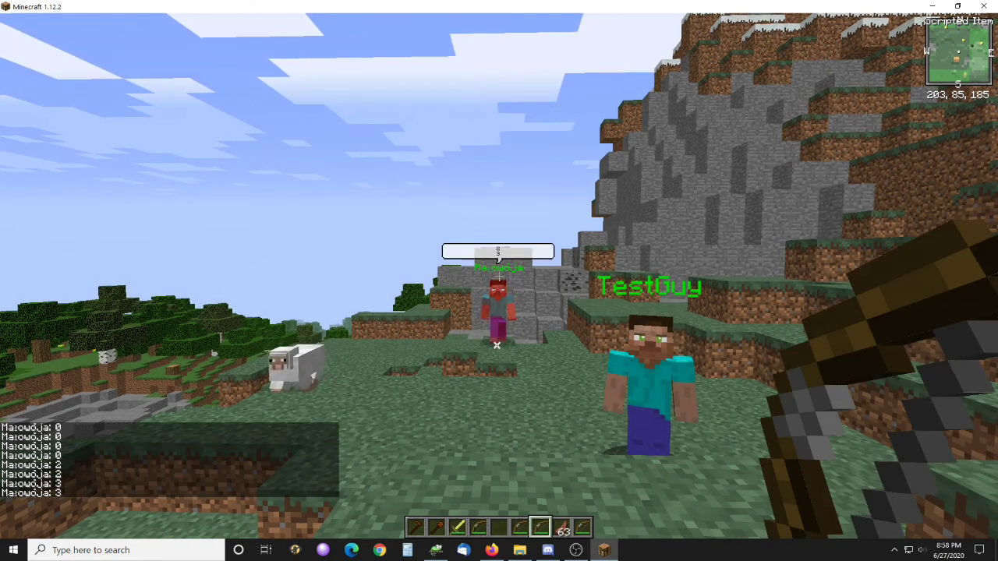
{"action": "left_click", "coordinate": [499, 281]}
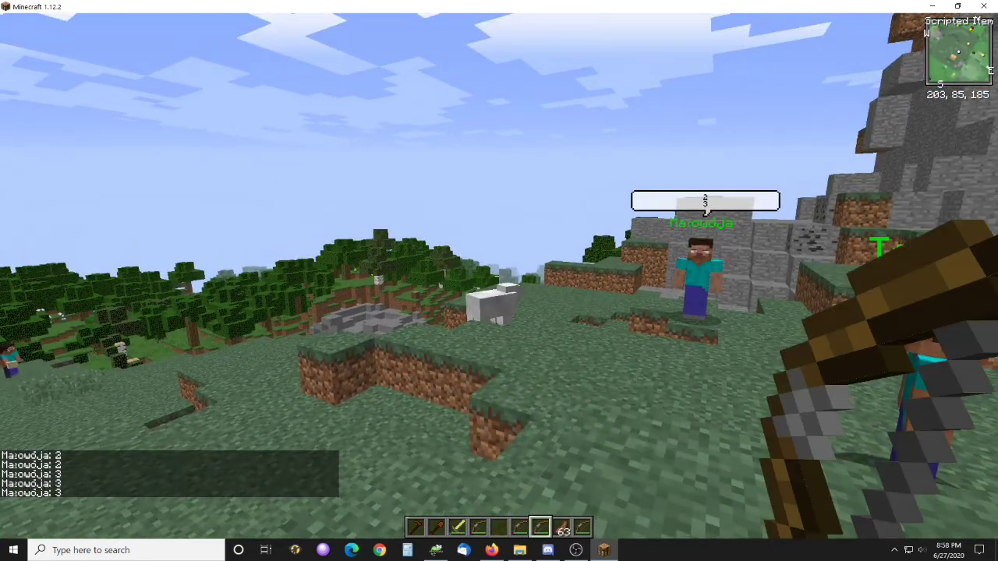
Step: Shoot seven arrows from the bow-textured item at and around the NPCs
{"action": "right_click", "coordinate": [500, 281]}
{"action": "right_click", "coordinate": [499, 281]}
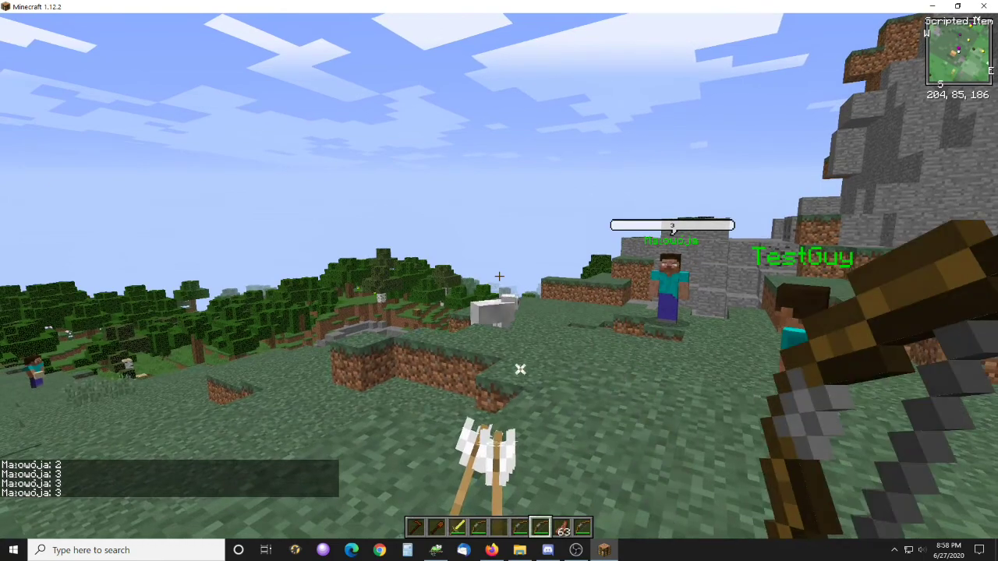
{"action": "right_click", "coordinate": [499, 276]}
{"action": "right_click", "coordinate": [499, 276]}
{"action": "right_click", "coordinate": [499, 276]}
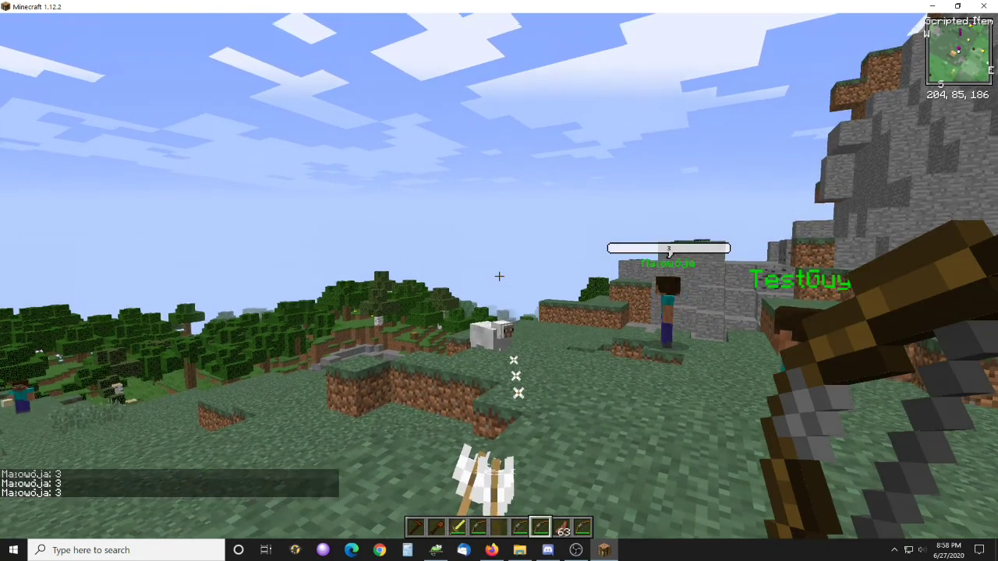
{"action": "right_click", "coordinate": [499, 277]}
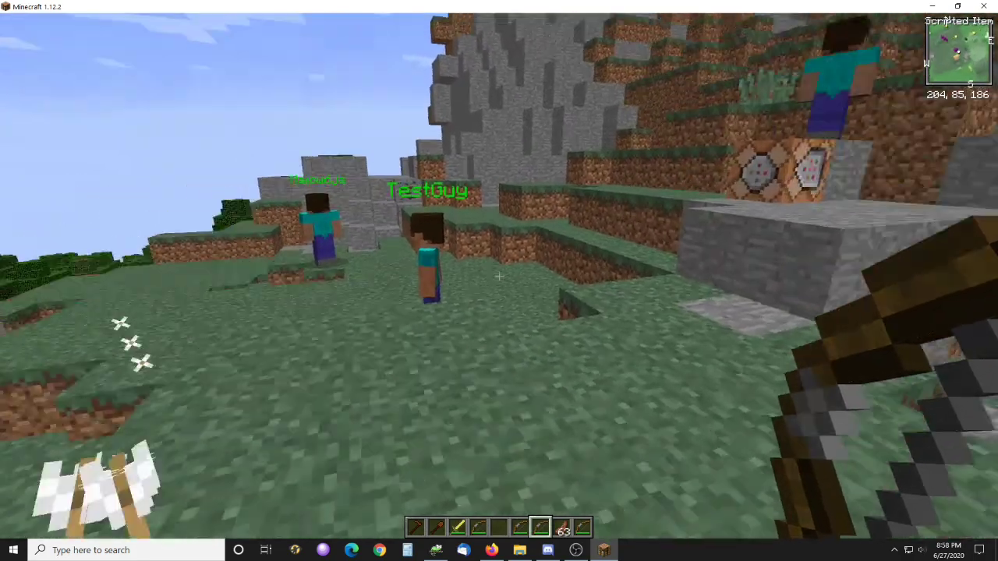
{"action": "right_click", "coordinate": [499, 276]}
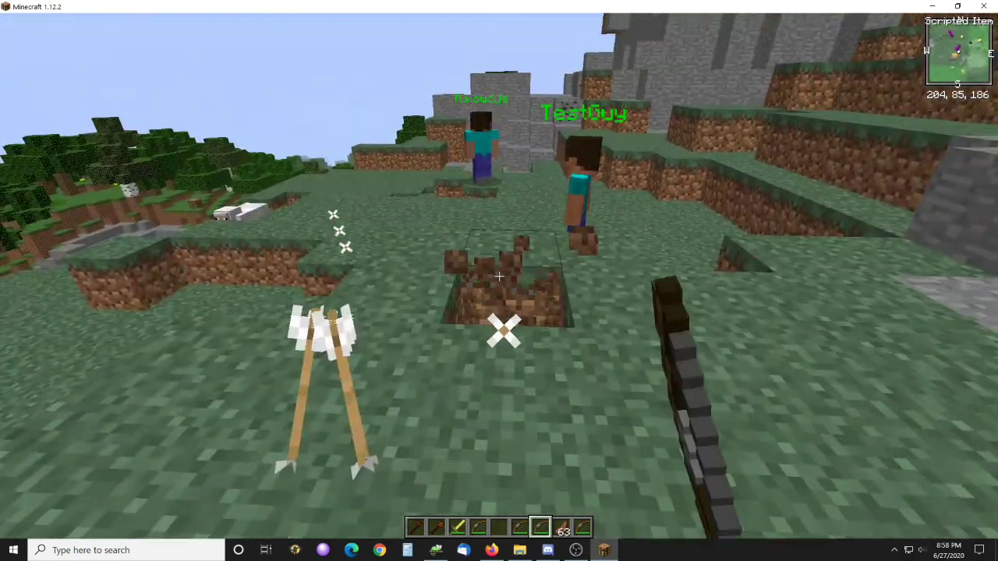
Step: Switch the game to Survival Mode with the gamemode survival command
{"action": "key", "text": "slash"}
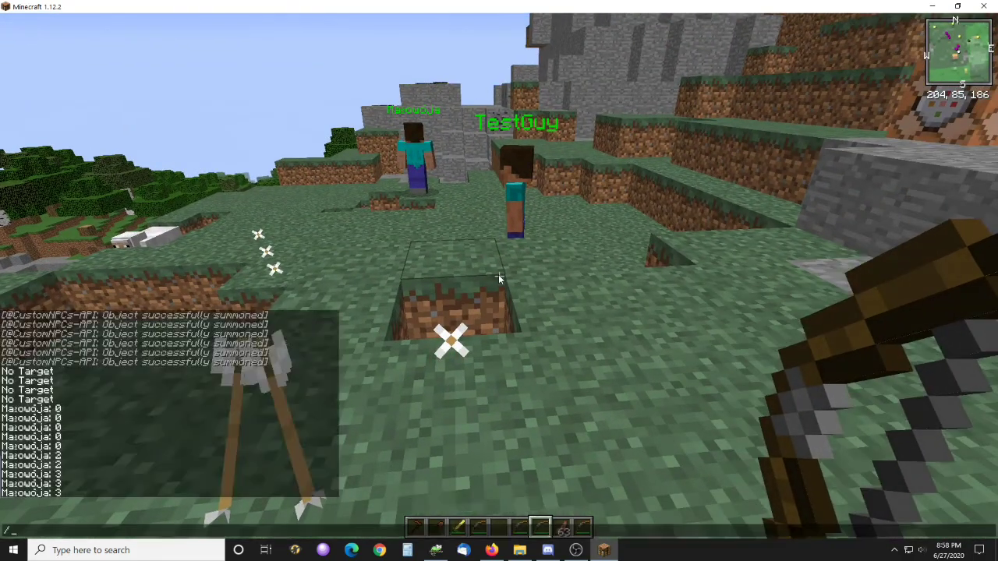
{"action": "key", "text": "Up"}
{"action": "key", "text": "Return"}
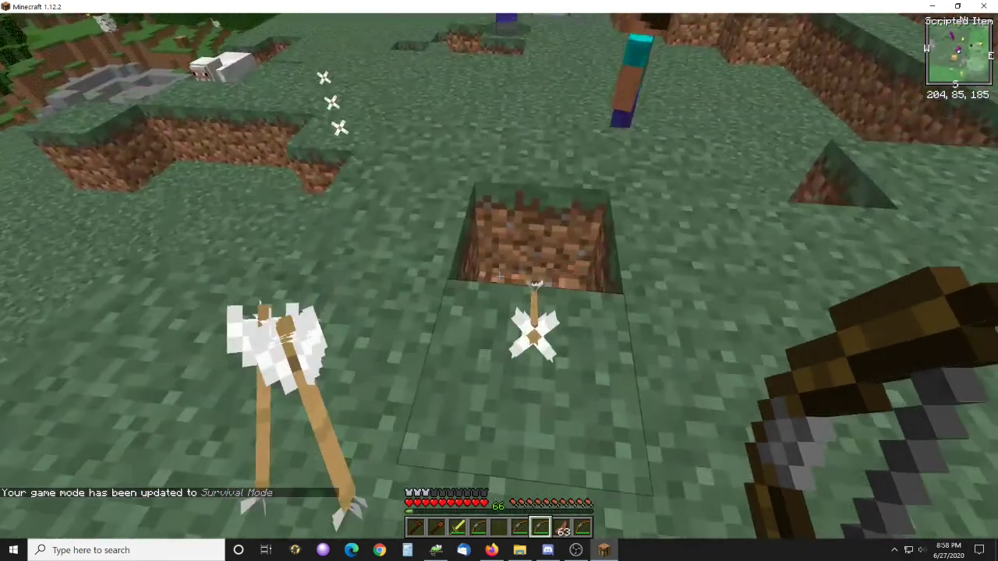
Step: Launch XP orbs from the hotbar slot 9 item, walk up the hillside, and open its settings
{"action": "scroll", "coordinate": [499, 276], "scroll_direction": "down", "scroll_amount": 2}
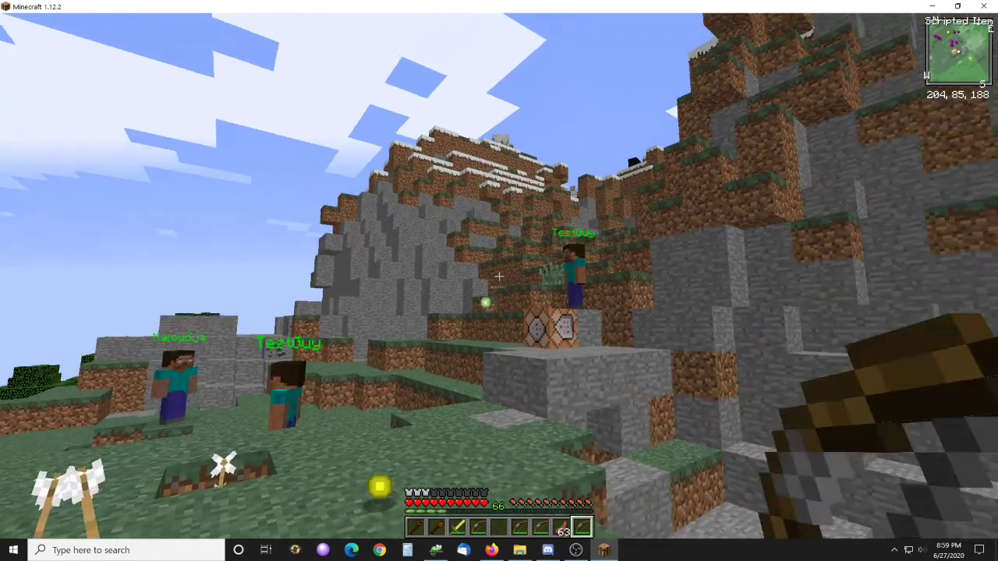
{"action": "left_click", "coordinate": [499, 276]}
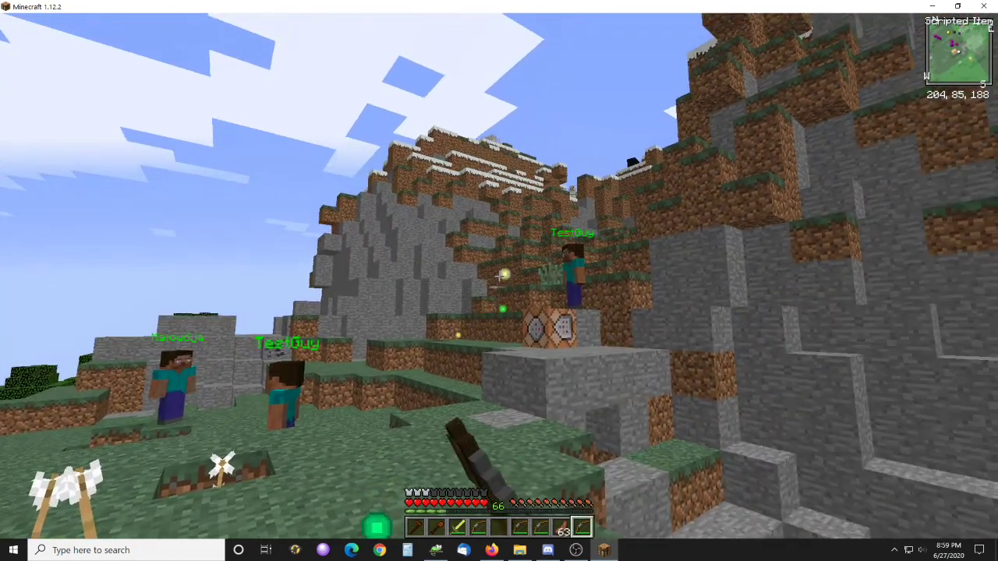
{"action": "left_click", "coordinate": [499, 276]}
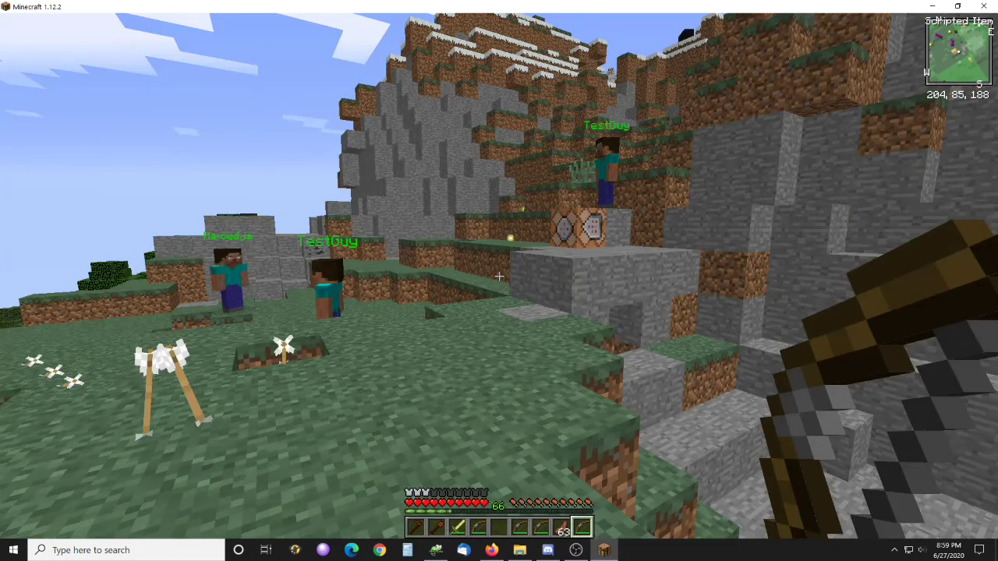
{"action": "key", "text": "w"}
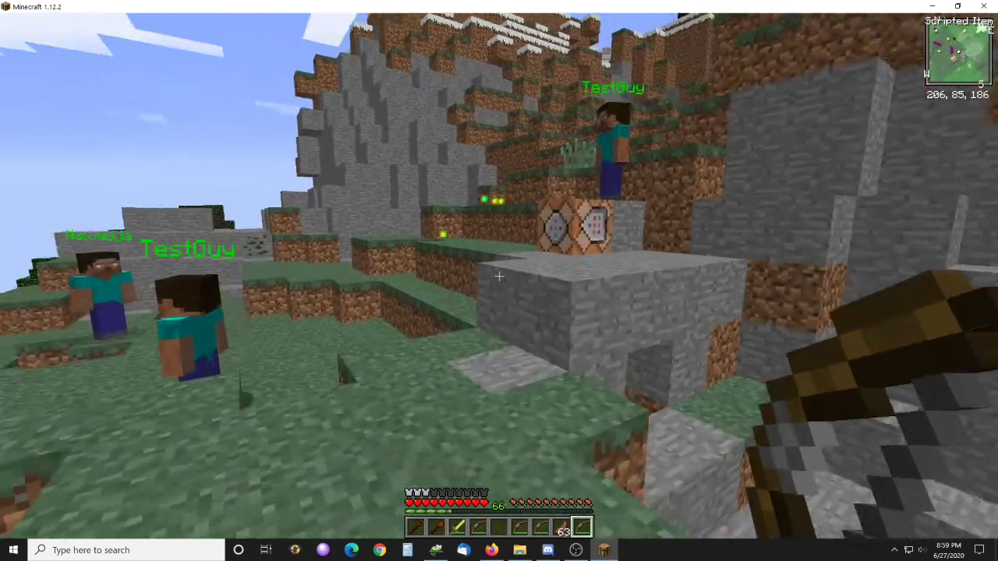
{"action": "key", "text": "w"}
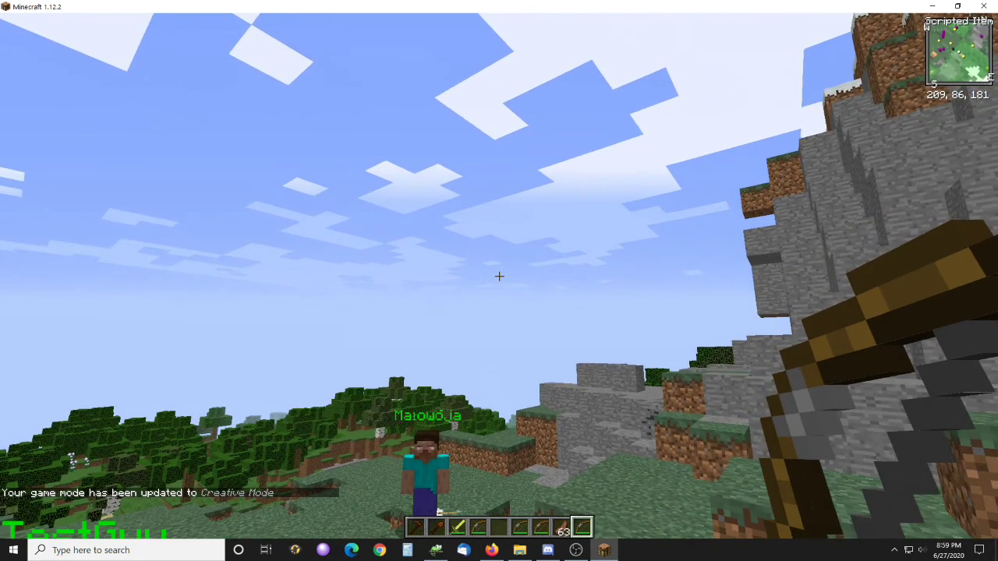
{"action": "right_click", "coordinate": [499, 276]}
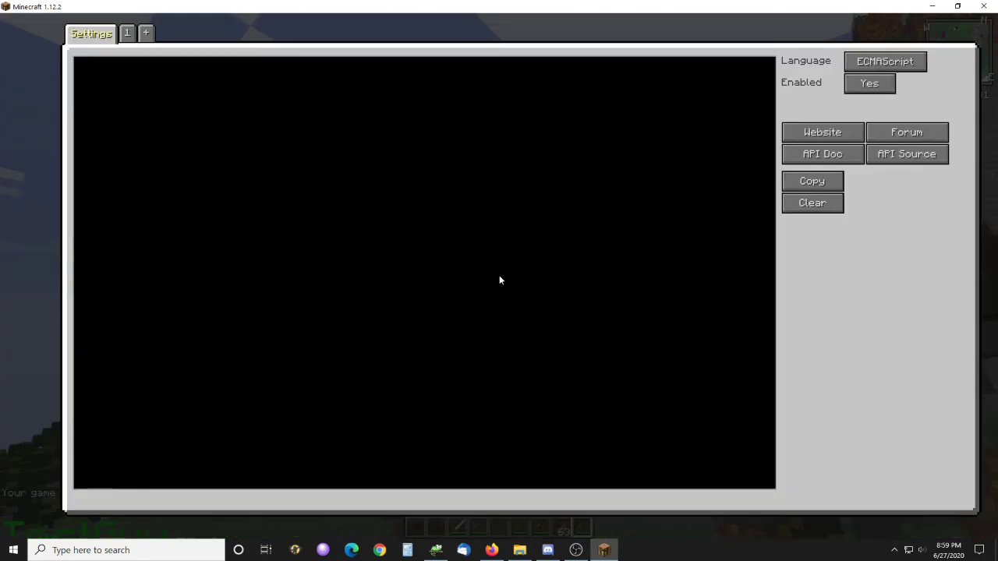
Step: Scroll through the shulker-bullet attack script in the item's editor, closing and reopening it once
{"action": "left_click", "coordinate": [128, 33]}
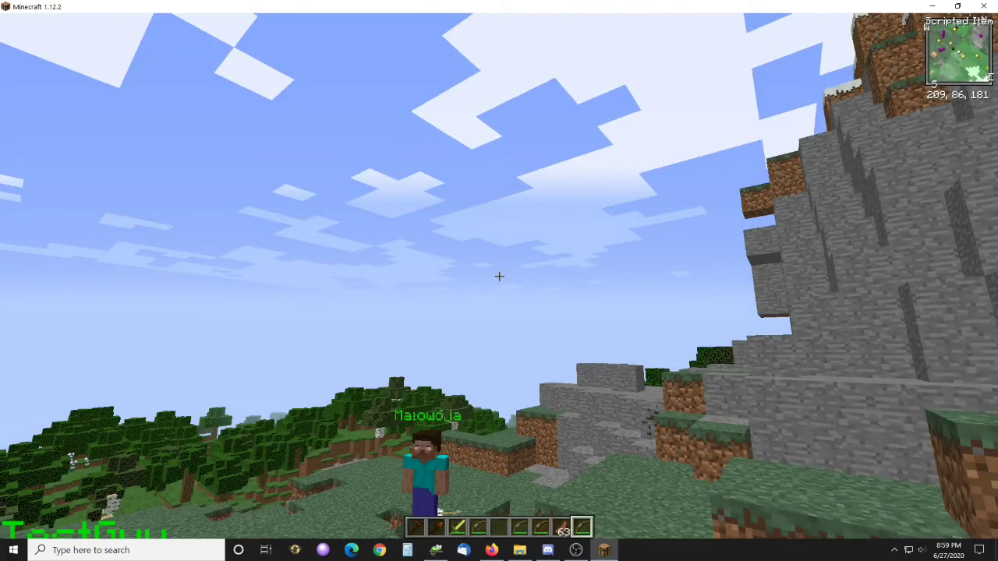
{"action": "key", "text": "w"}
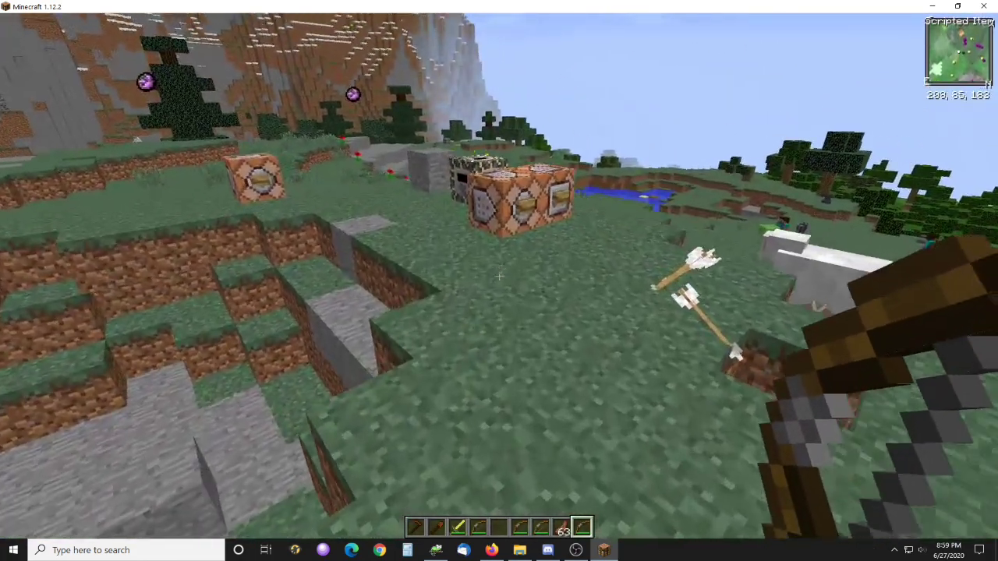
{"action": "scroll", "coordinate": [499, 281], "scroll_direction": "up", "scroll_amount": 1}
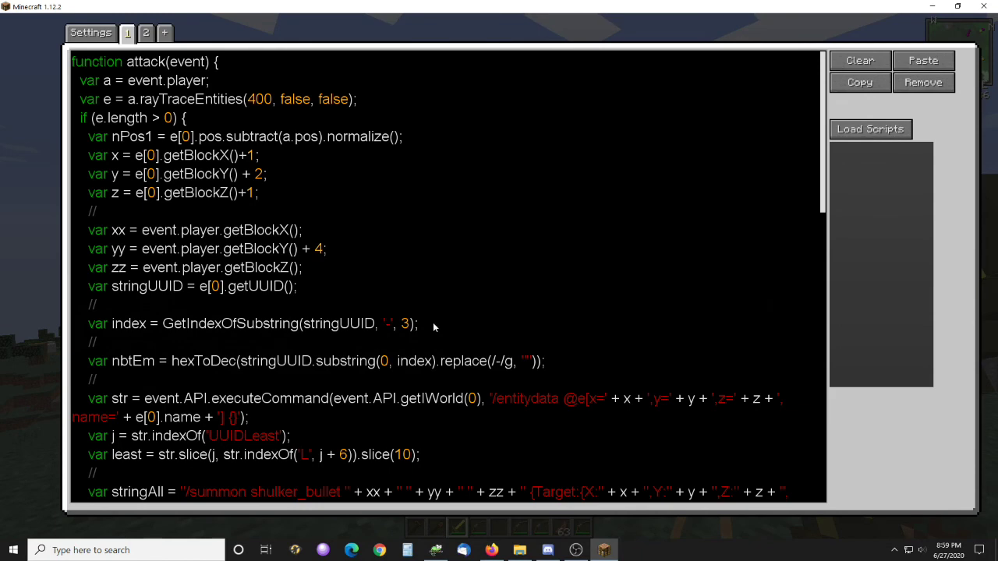
{"action": "scroll", "coordinate": [824, 207], "scroll_direction": "down", "scroll_amount": 5}
{"action": "key", "text": "Escape"}
{"action": "left_click", "coordinate": [499, 276]}
{"action": "right_click", "coordinate": [499, 276]}
{"action": "left_click", "coordinate": [129, 33]}
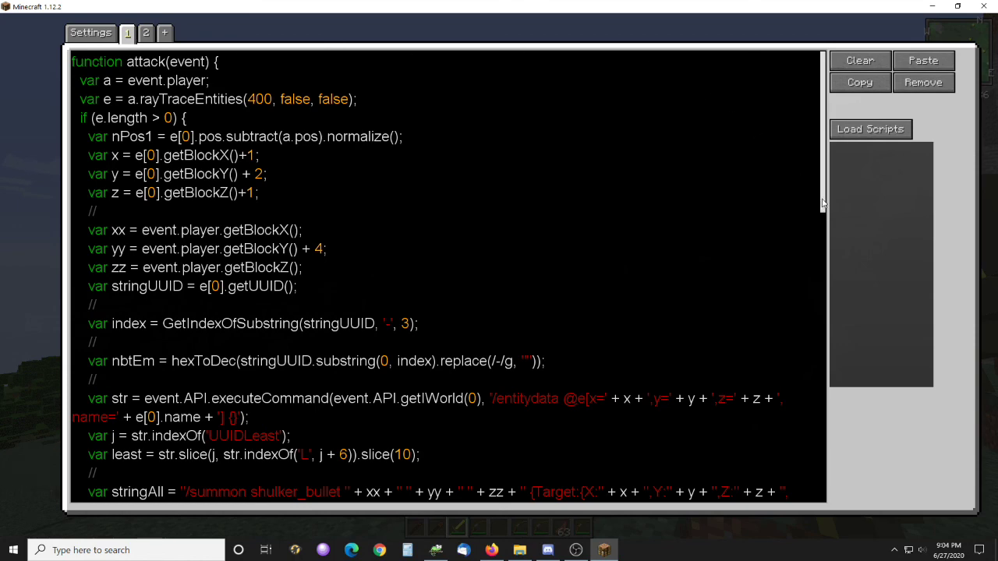
{"action": "scroll", "coordinate": [823, 205], "scroll_direction": "down", "scroll_amount": 5}
Step: In Notepad++, highlight getUUID, nbtEm, str, UUIDLeast and least in turn, then return to Minecraft
{"action": "left_click", "coordinate": [429, 540]}
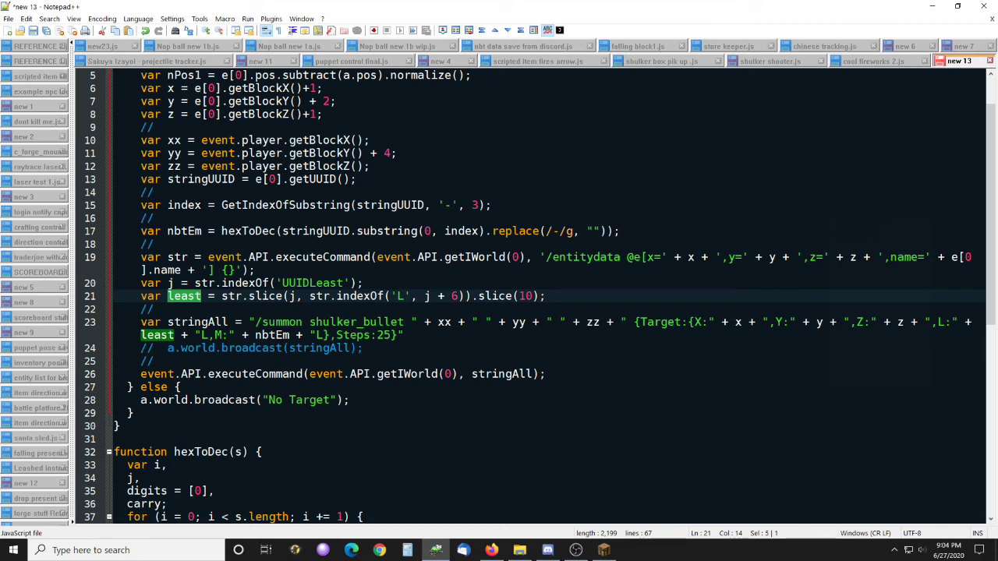
{"action": "double_click", "coordinate": [312, 179]}
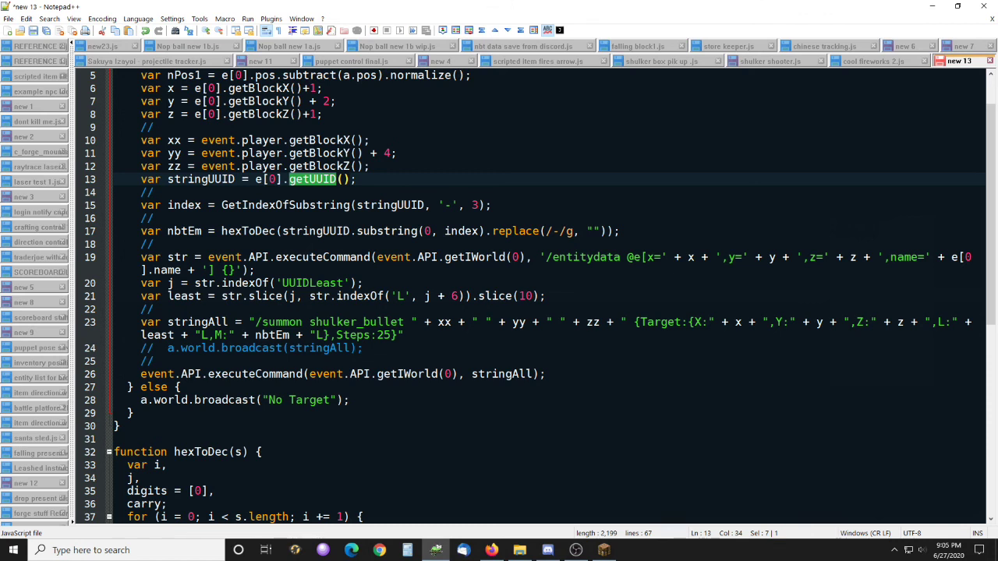
{"action": "double_click", "coordinate": [193, 234]}
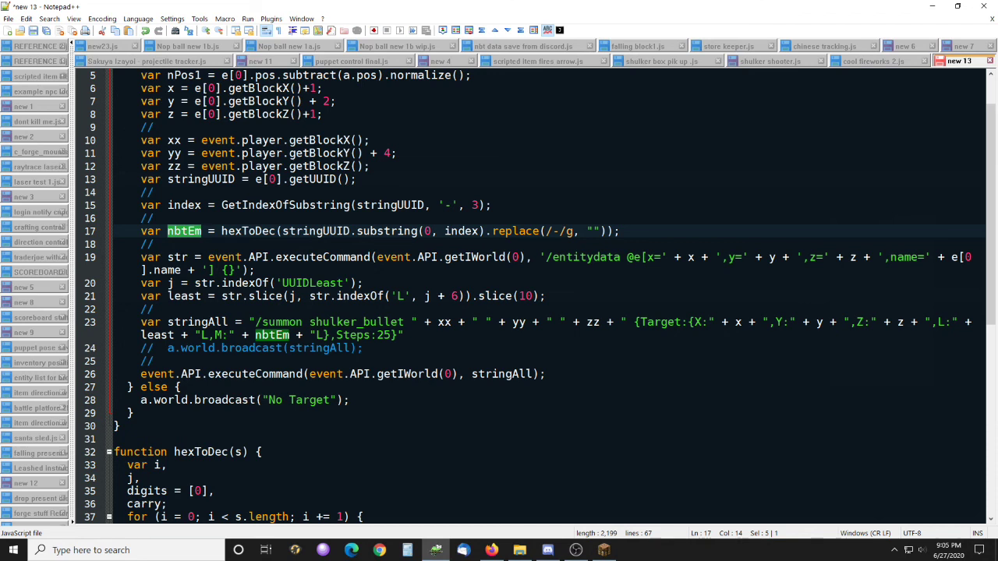
{"action": "double_click", "coordinate": [178, 258]}
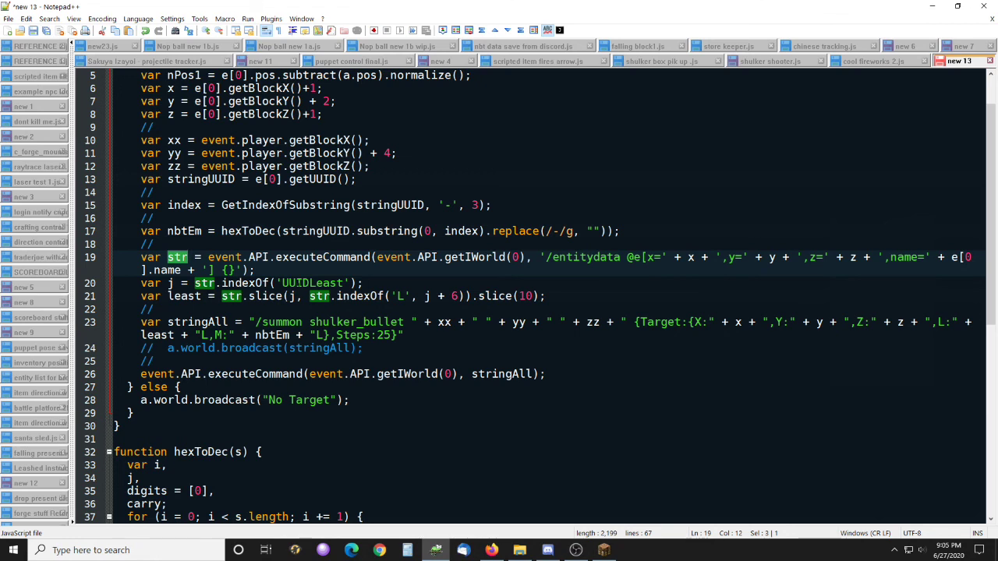
{"action": "double_click", "coordinate": [310, 283]}
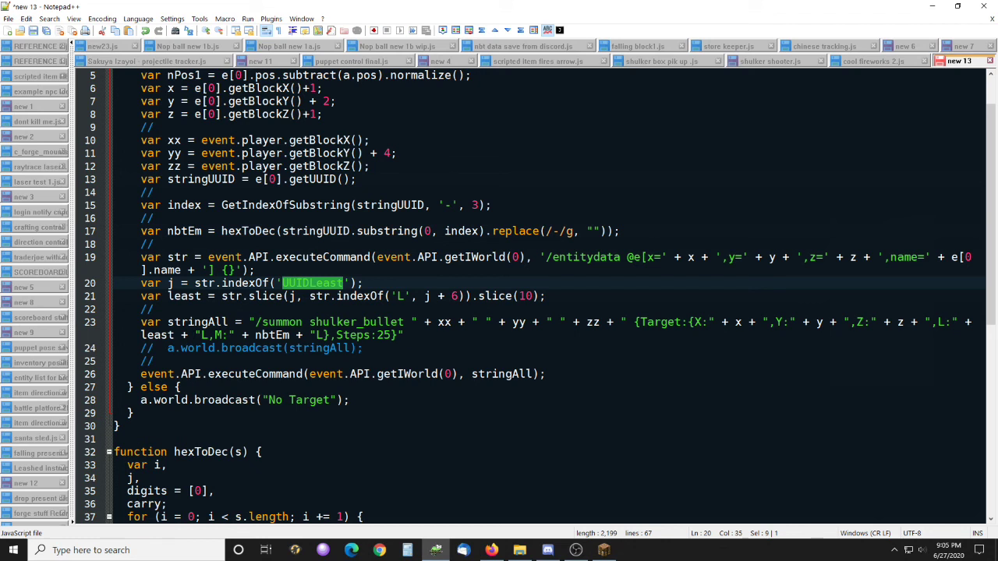
{"action": "double_click", "coordinate": [157, 335]}
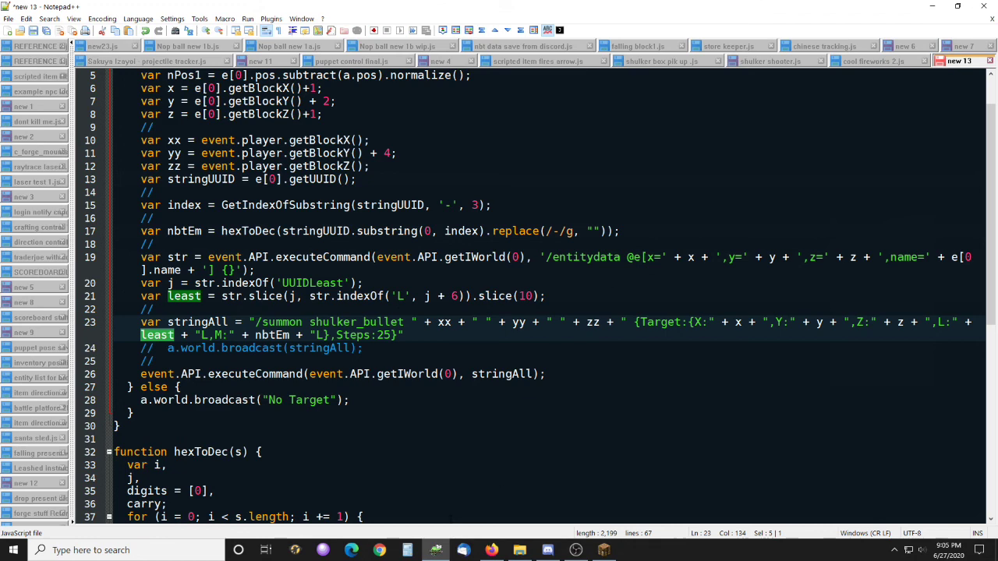
{"action": "left_click", "coordinate": [604, 550]}
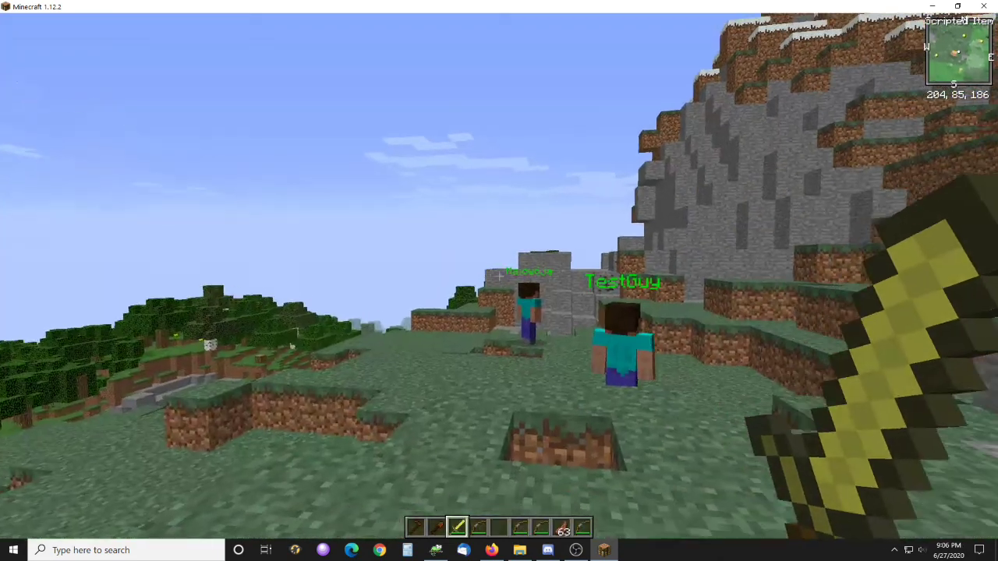
Step: Use the scripted sword three times, summoning two shulker bullets toward the NPC
{"action": "right_click", "coordinate": [499, 276]}
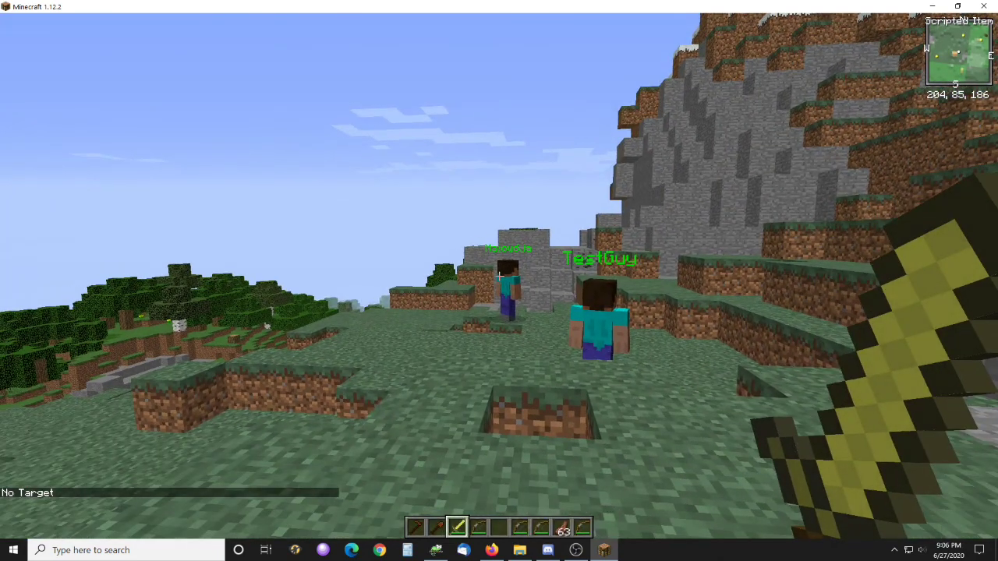
{"action": "right_click", "coordinate": [499, 276]}
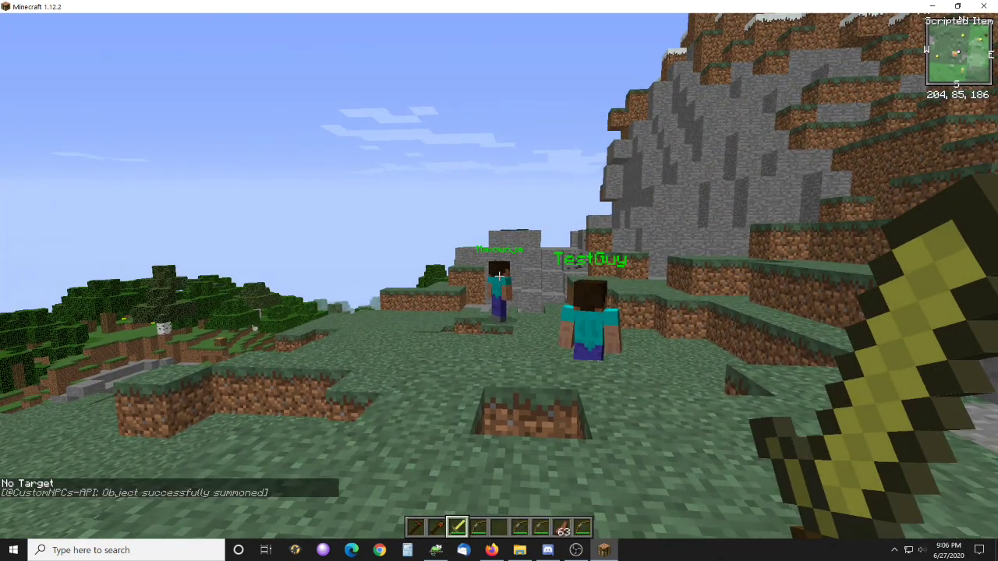
{"action": "right_click", "coordinate": [499, 276]}
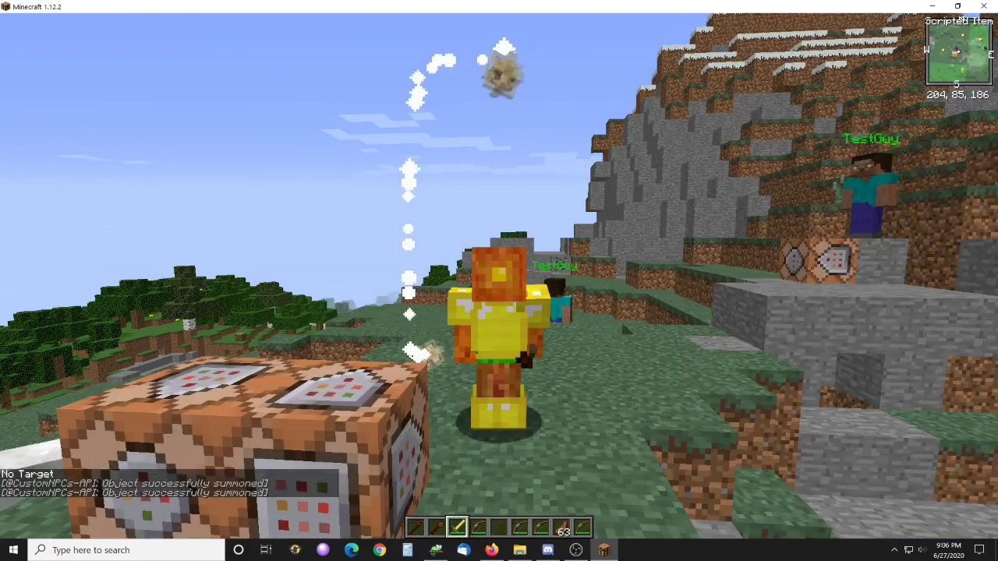